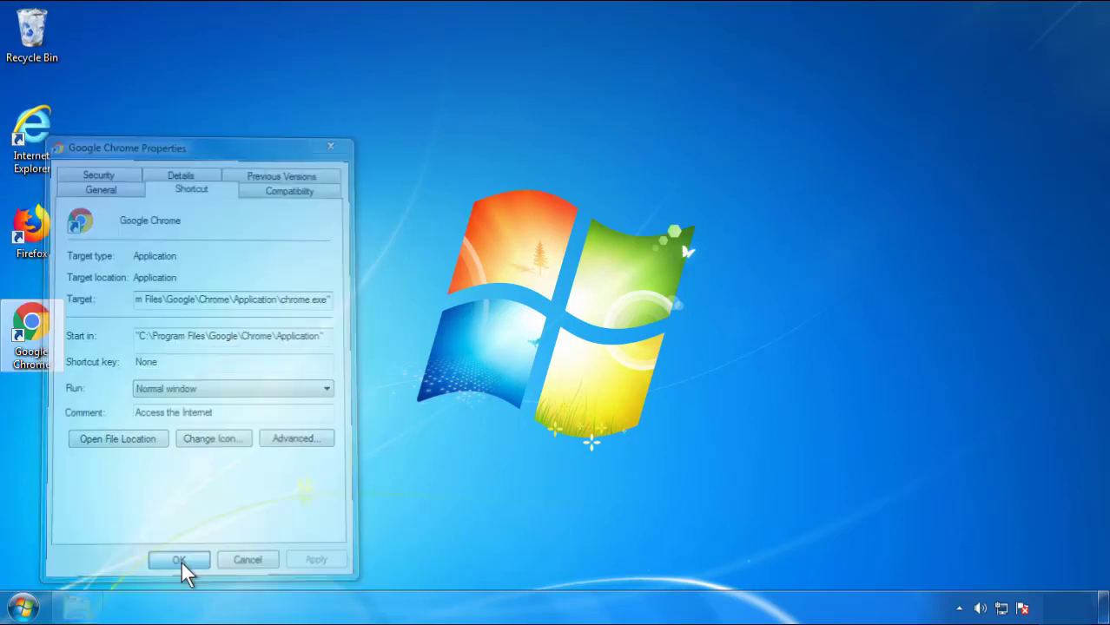
Confirm and close the Google Chrome shortcut's Properties dialog
click(23, 608)
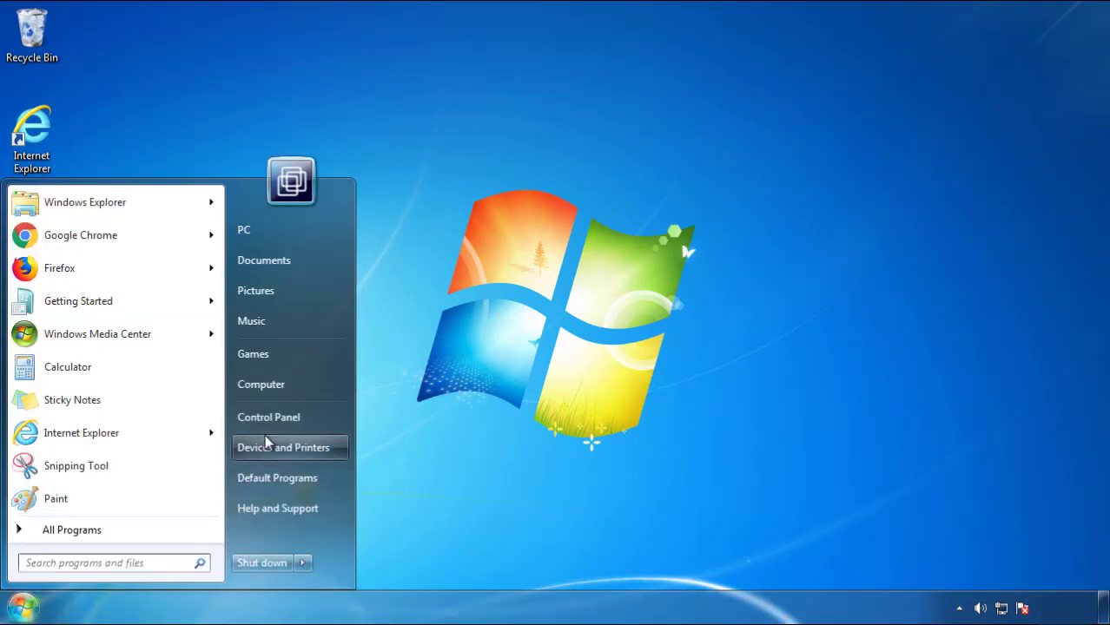
Open Control Panel's installed programs list sorted by Installed On, newest first
click(278, 414)
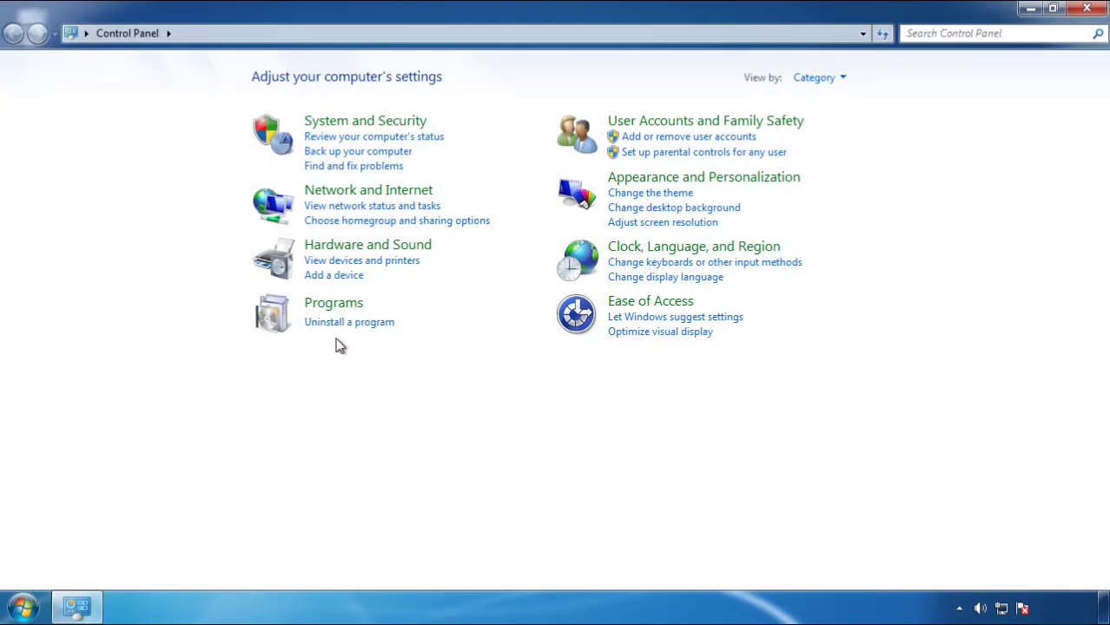
click(346, 323)
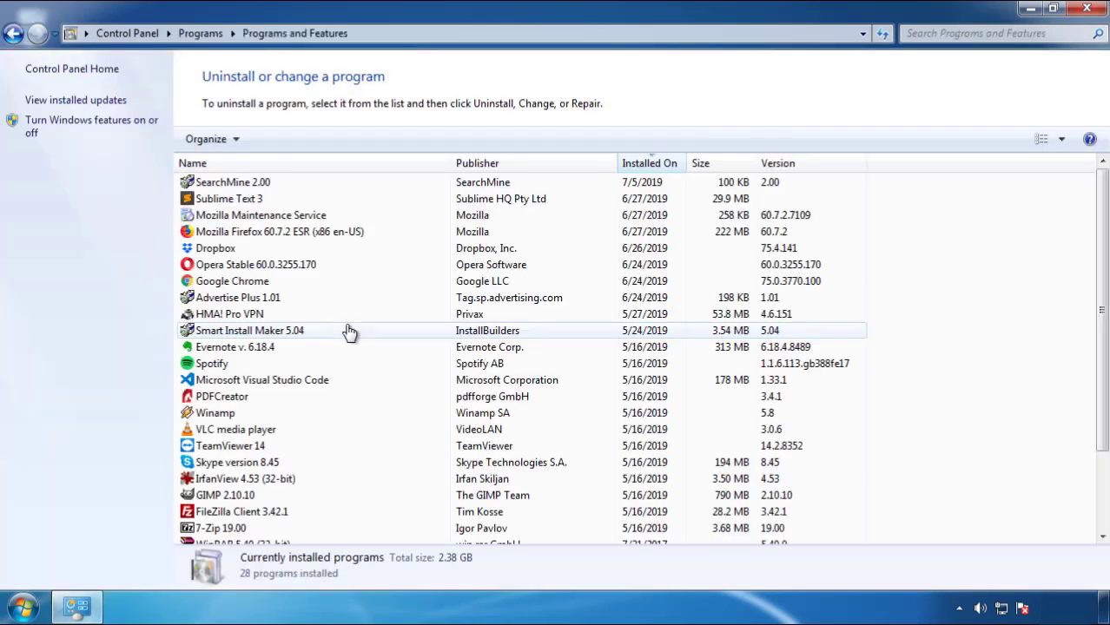
click(650, 165)
click(646, 165)
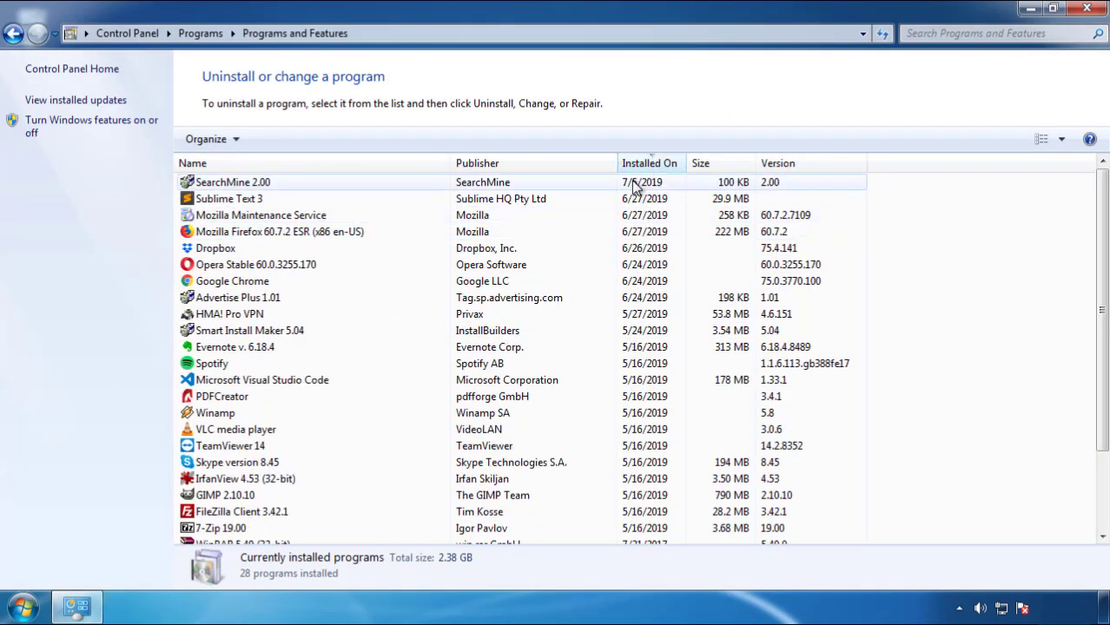
Uninstall SearchMine 2.00 through its removal wizard, then close Programs and Features
click(233, 185)
click(276, 140)
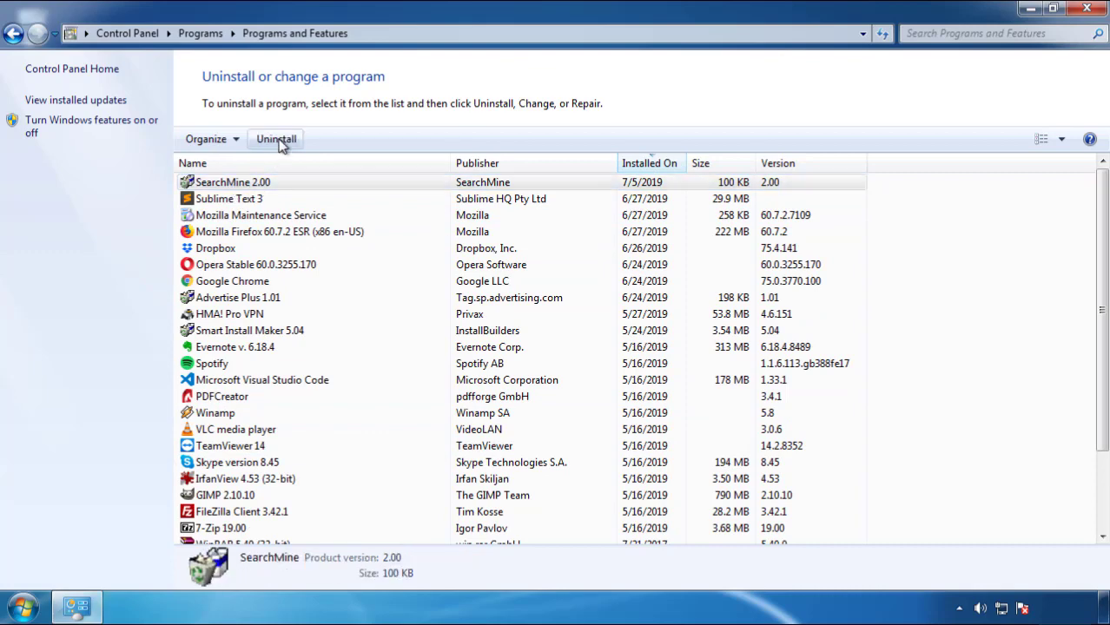
click(650, 462)
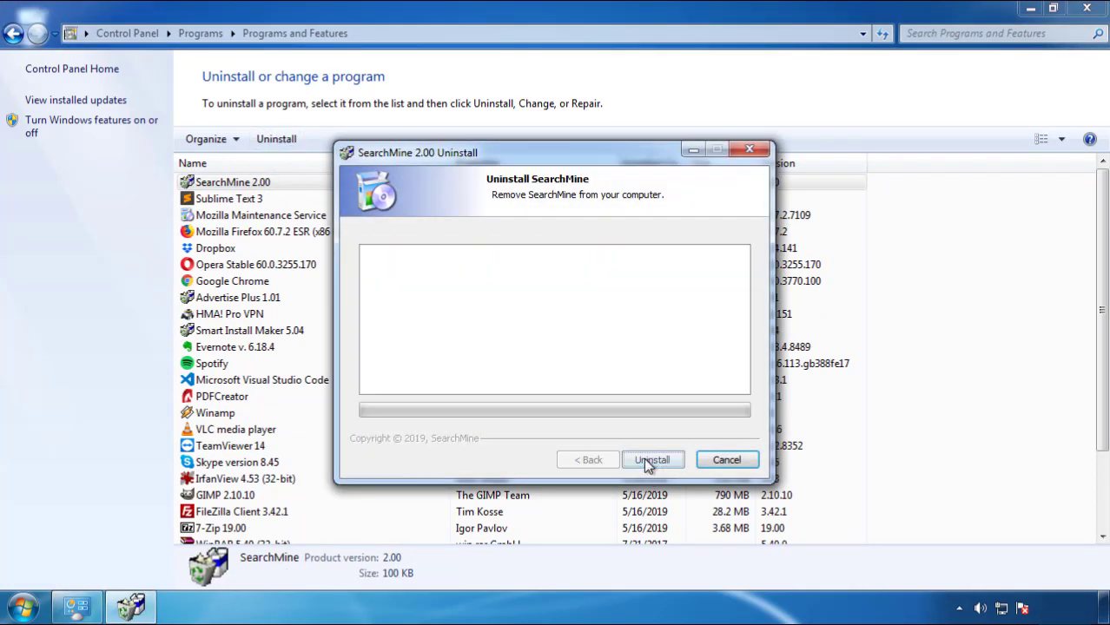
click(646, 461)
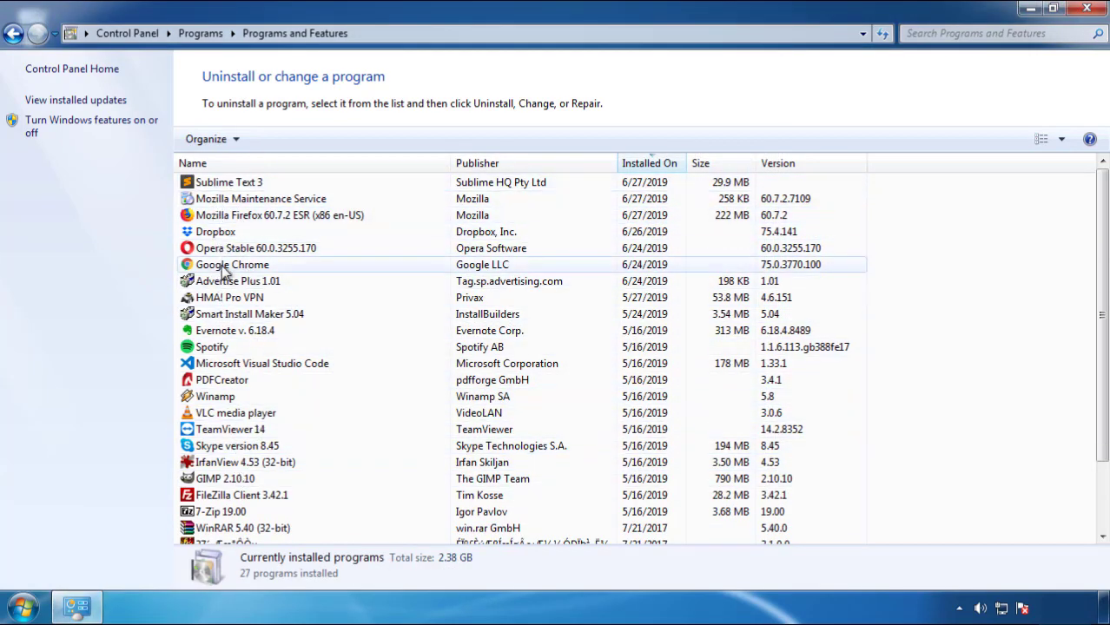
click(1086, 10)
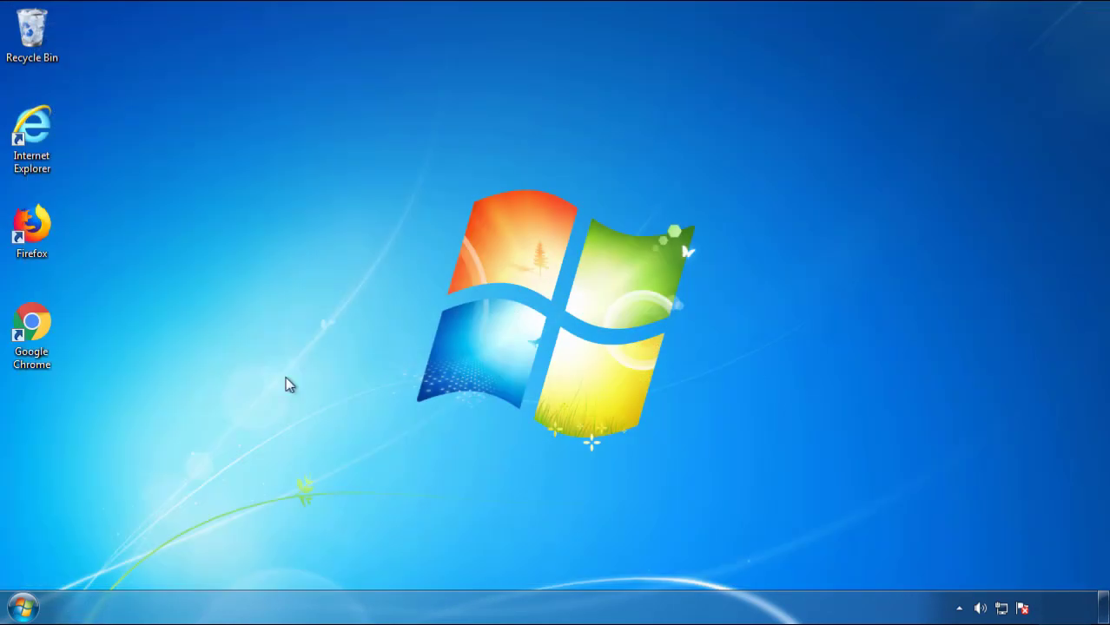
Restart Windows 7 and choose Safe Mode from the F8 boot options menu
click(21, 611)
click(301, 563)
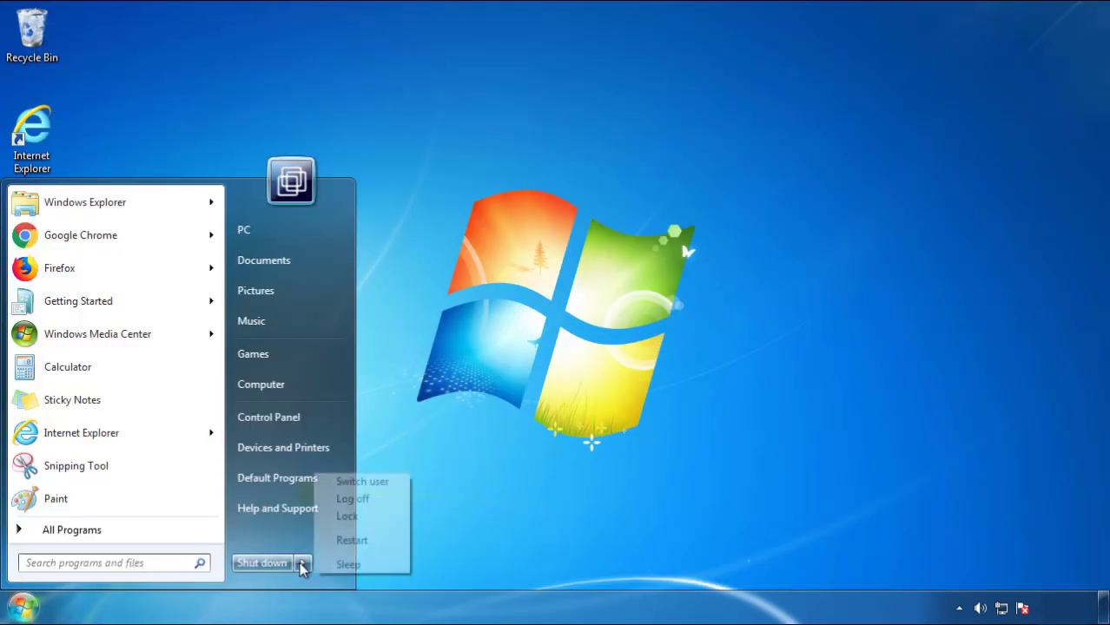
click(580, 475)
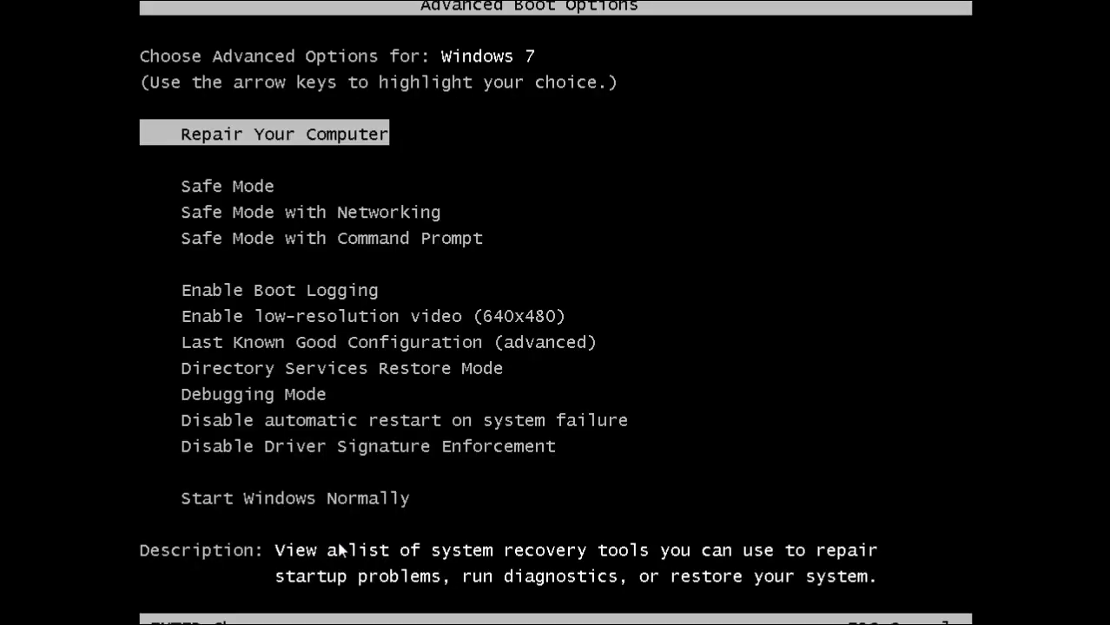
key(Down)
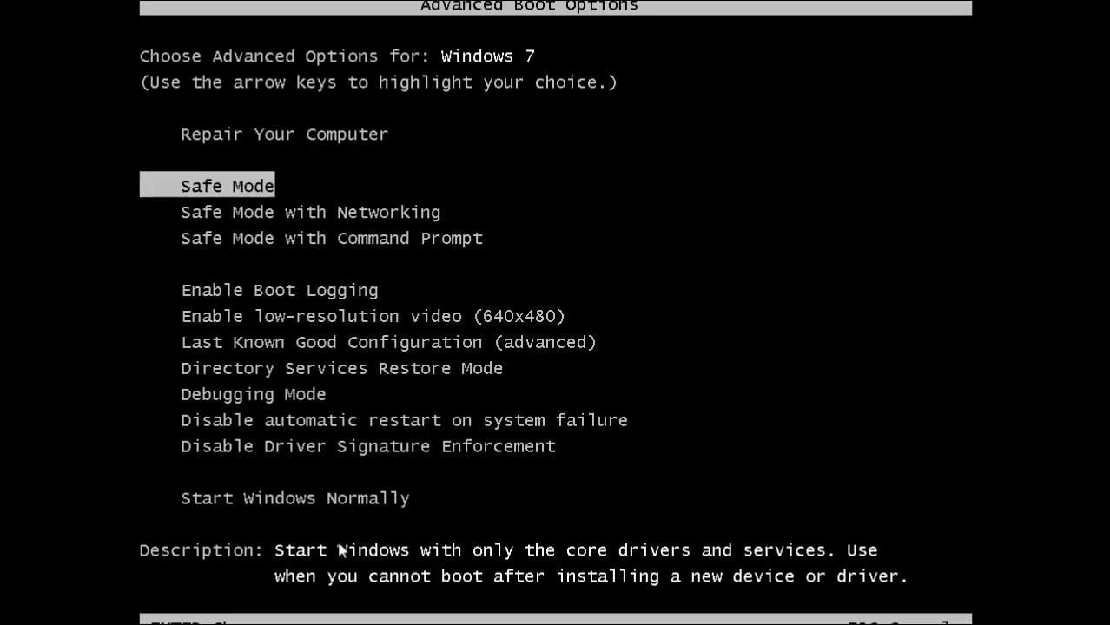
key(Return)
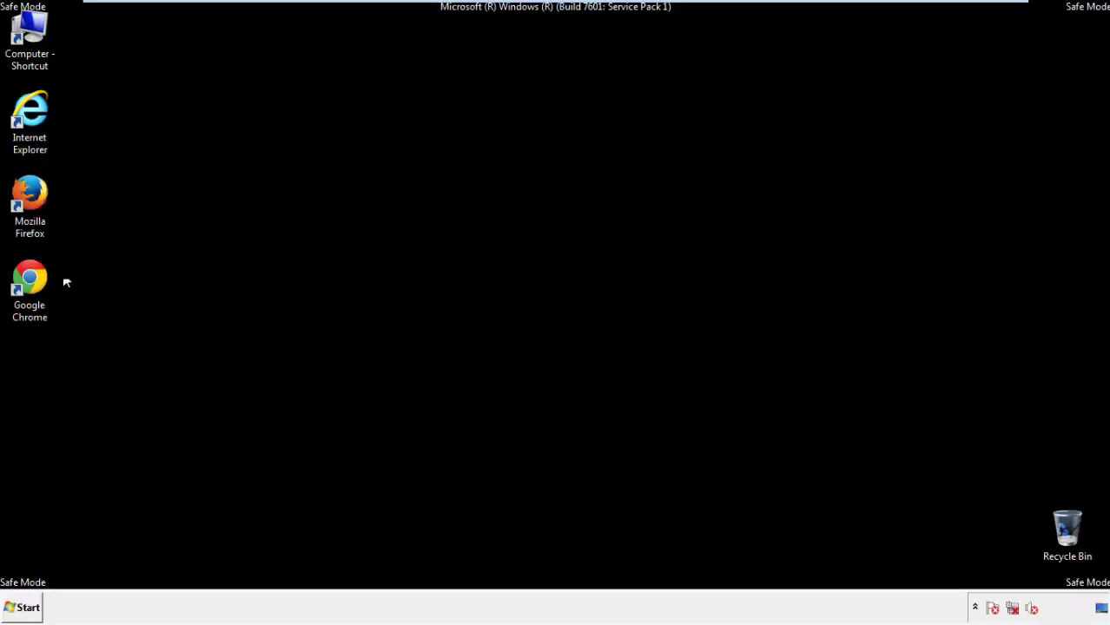
Launch Firefox, decline the default-browser prompt, and make the menu bar visible
double_click(39, 201)
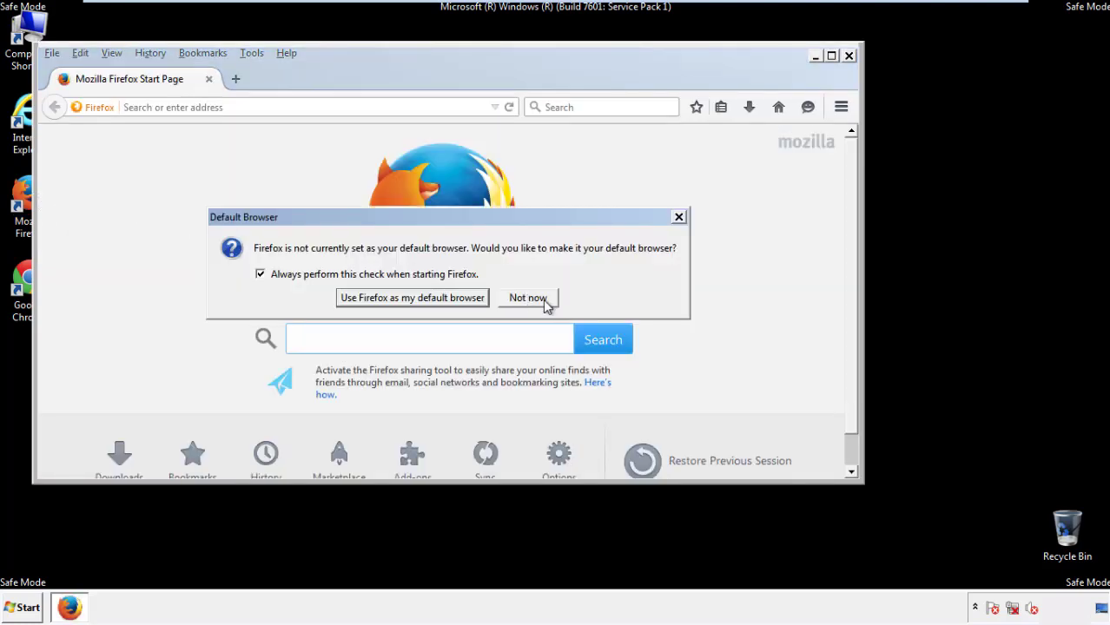
click(540, 298)
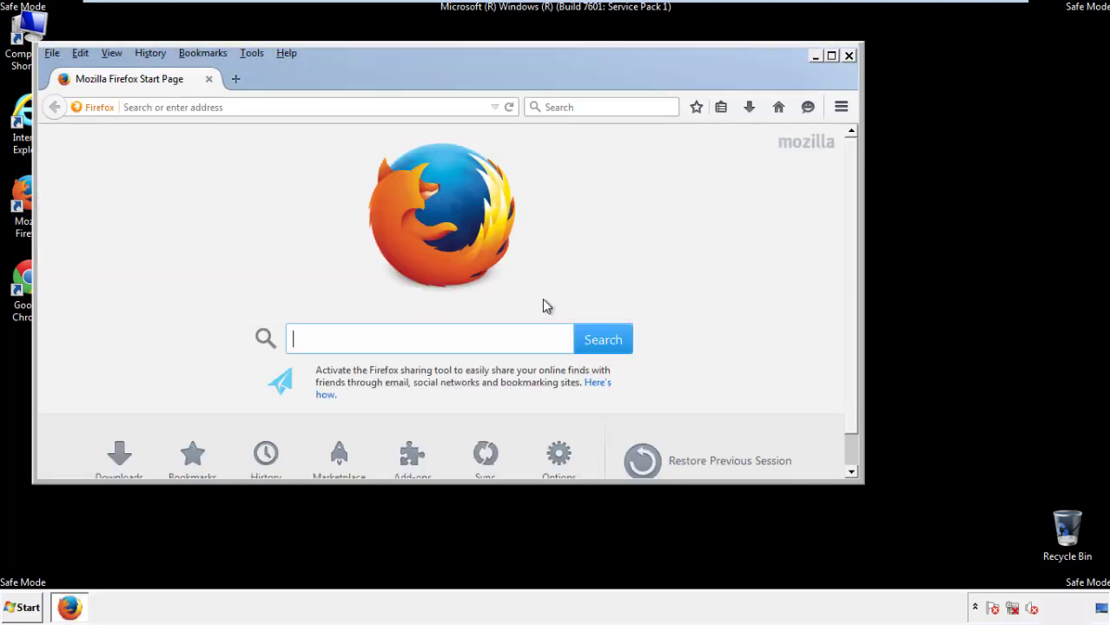
right_click(341, 76)
click(373, 132)
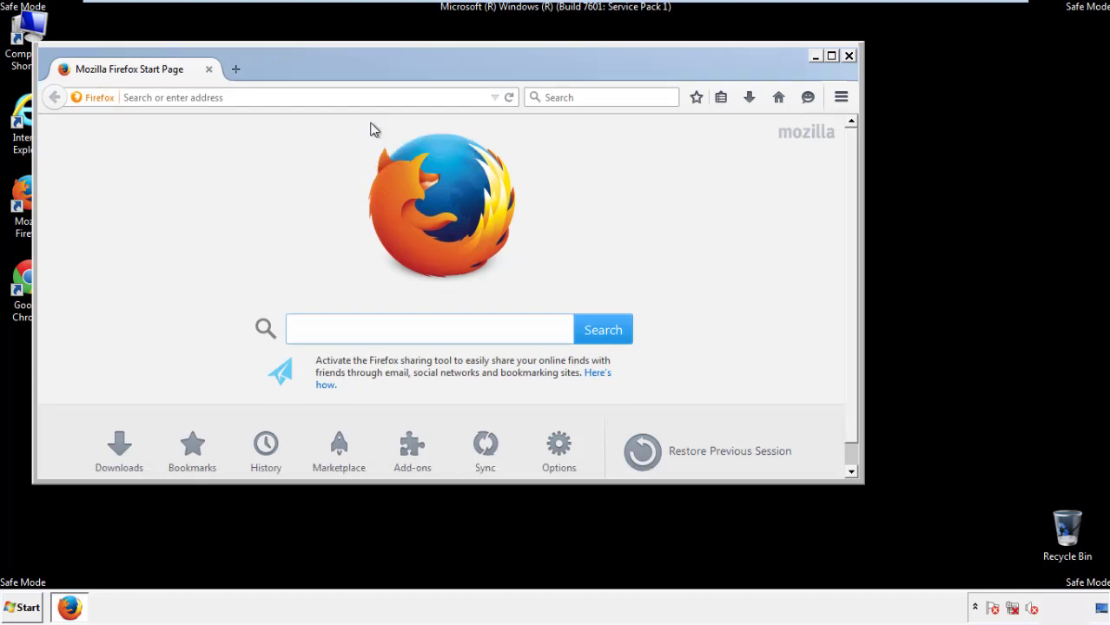
right_click(352, 74)
click(368, 133)
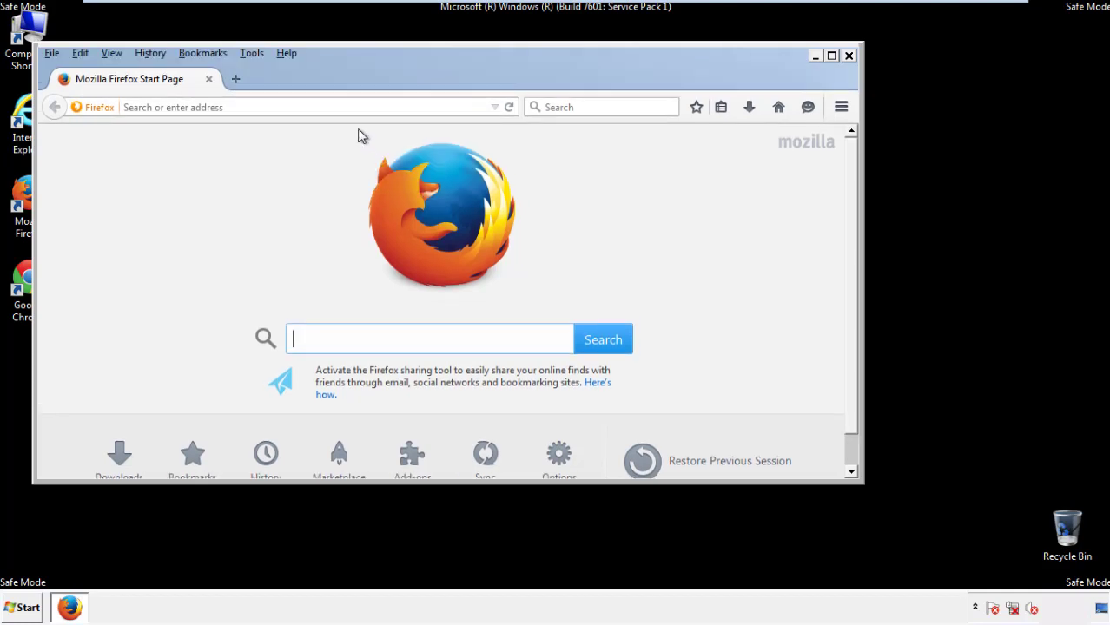
Clear Firefox's recent history for Everything, keeping Offline Website Data and Site Preferences ticked
click(154, 54)
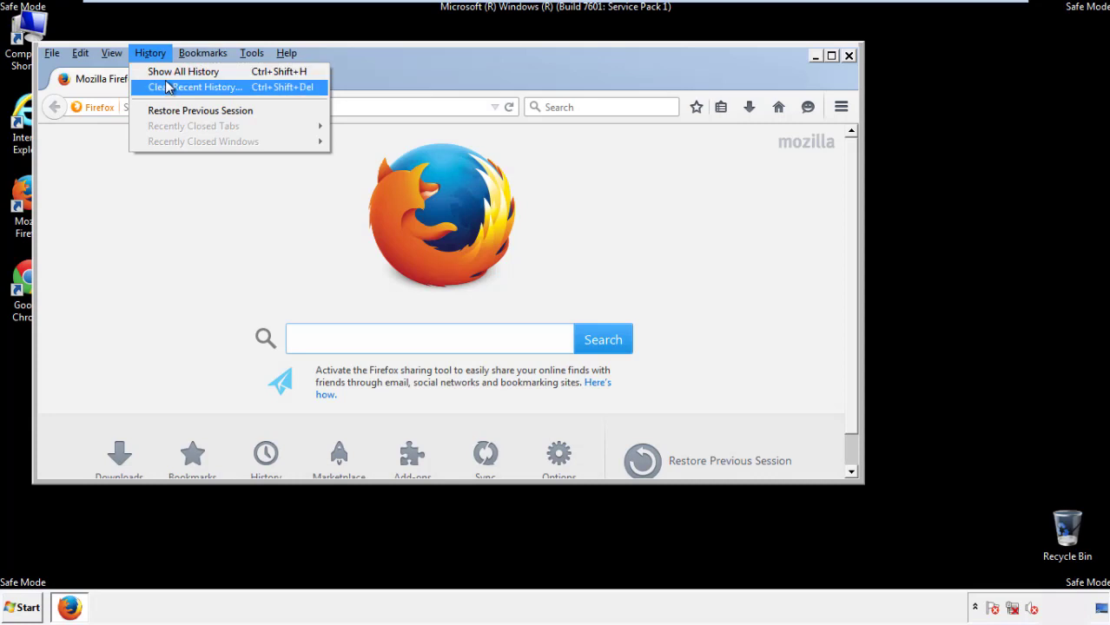
click(168, 87)
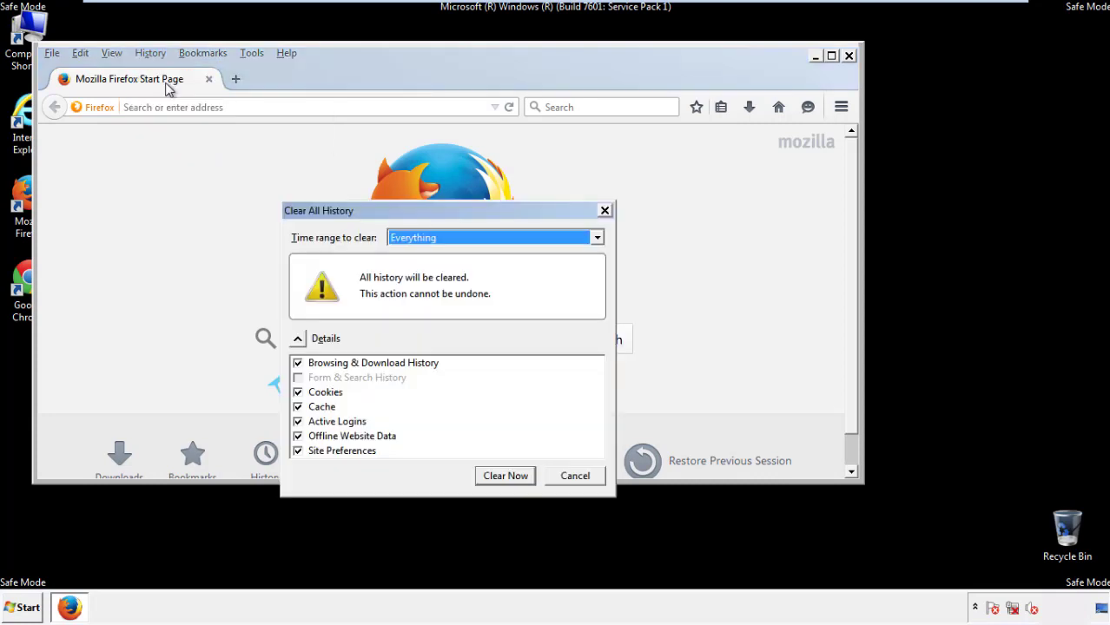
click(408, 238)
click(416, 326)
click(297, 436)
click(297, 435)
click(298, 452)
click(298, 452)
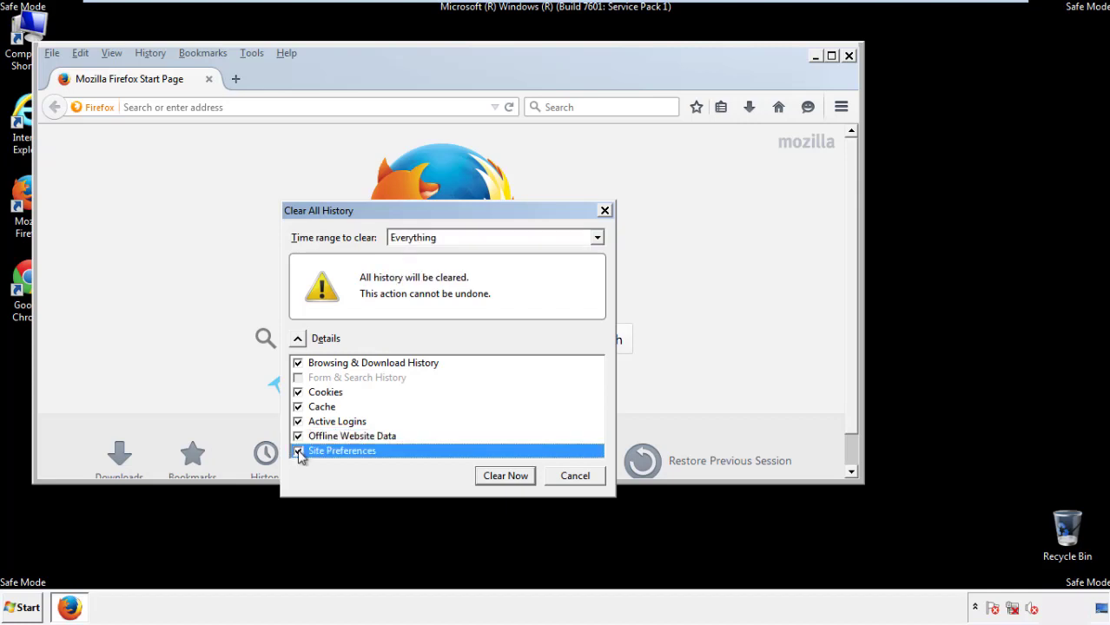
click(505, 476)
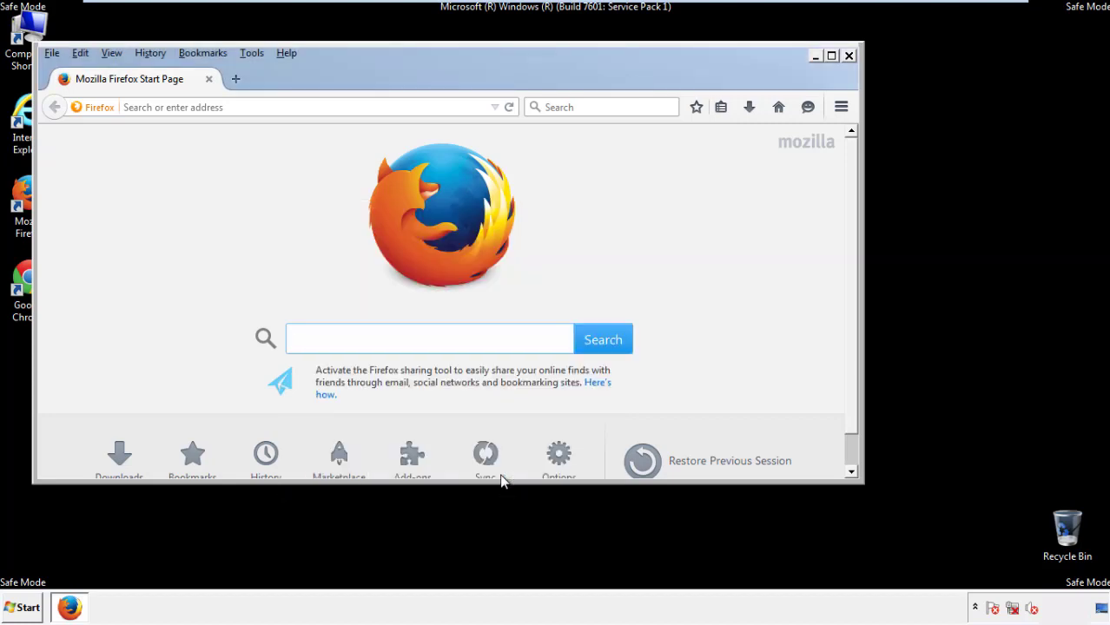
Refresh Firefox from Troubleshooting Information and decline the default-browser prompt afterwards
click(285, 53)
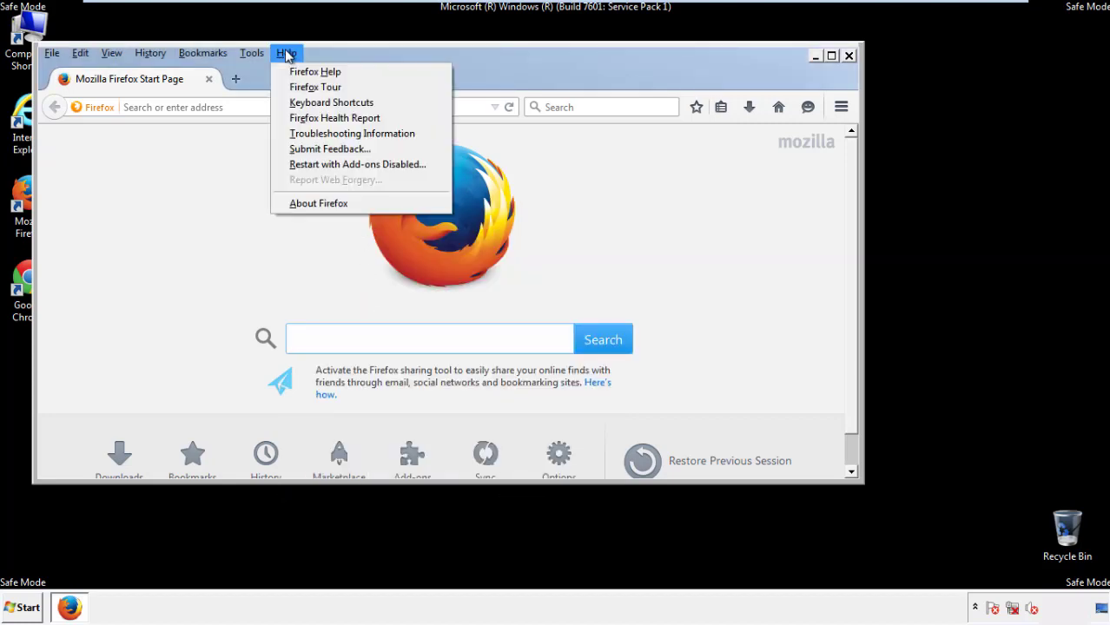
click(322, 133)
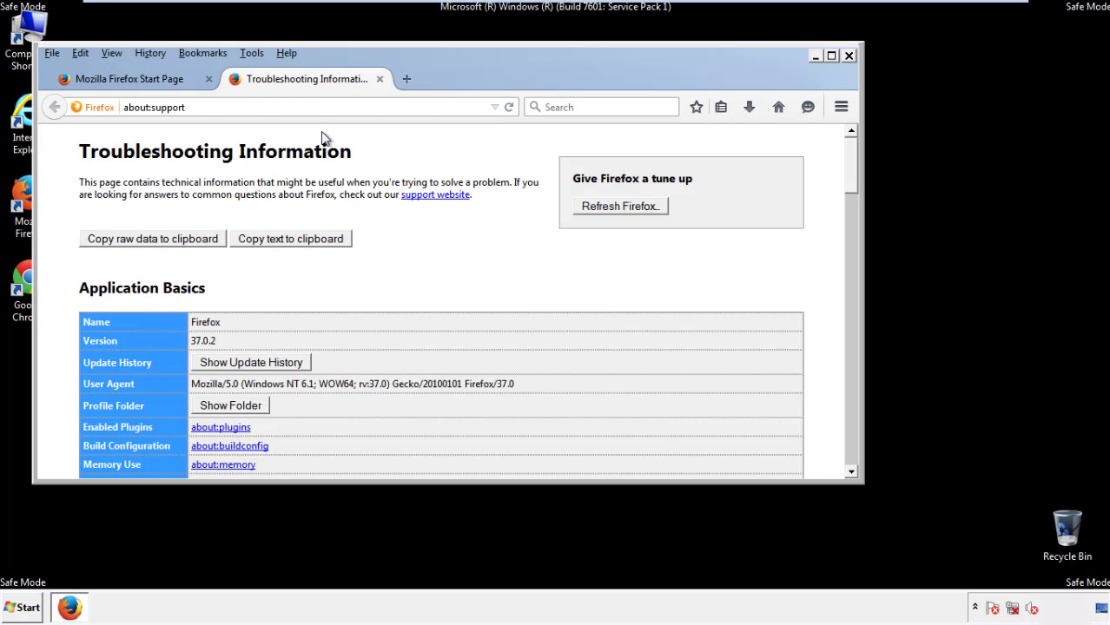
click(645, 209)
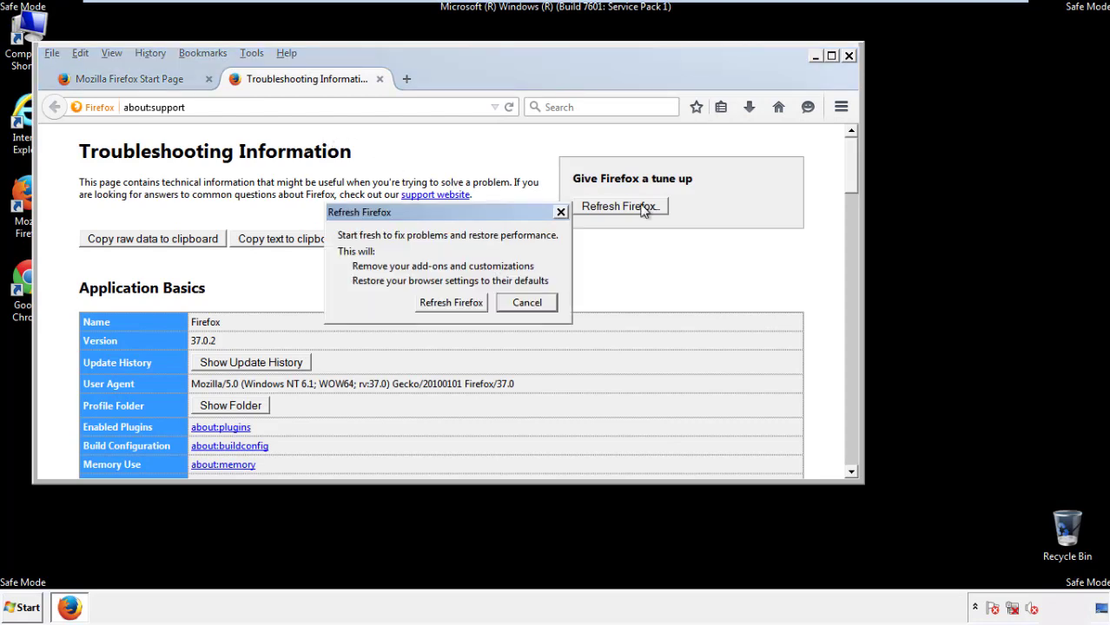
click(451, 302)
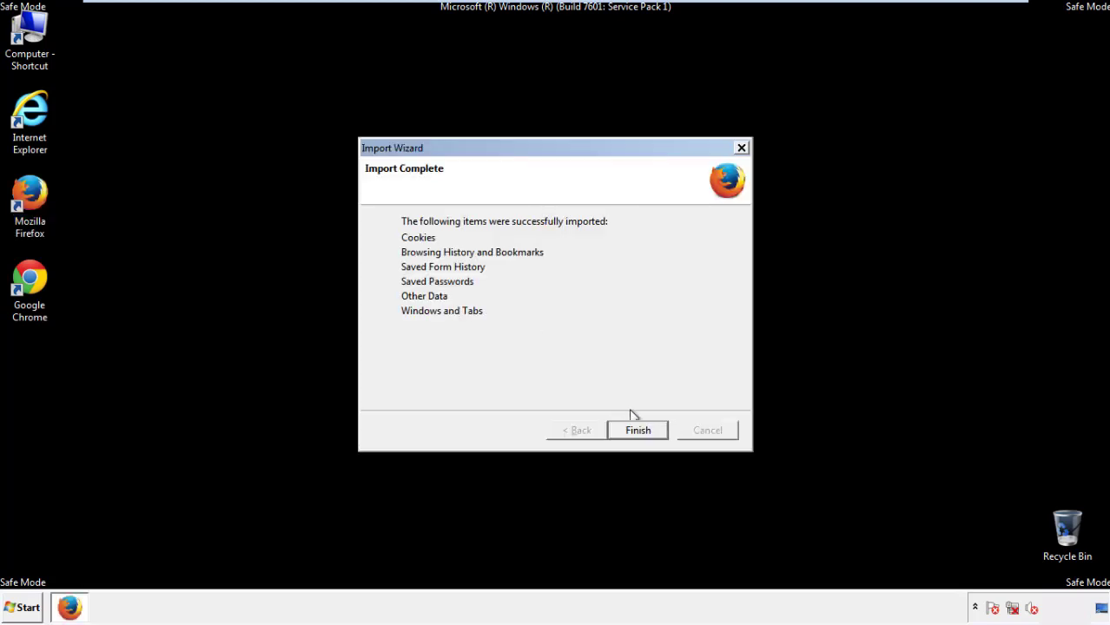
click(639, 432)
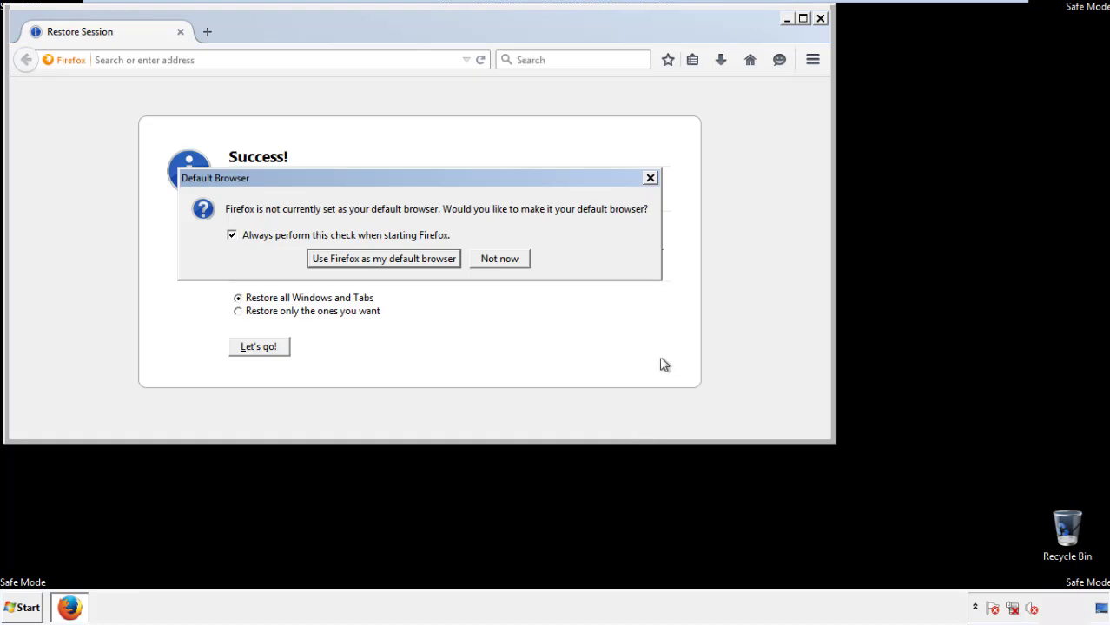
click(501, 260)
Close Firefox and launch Google Chrome from its desktop shortcut
click(820, 18)
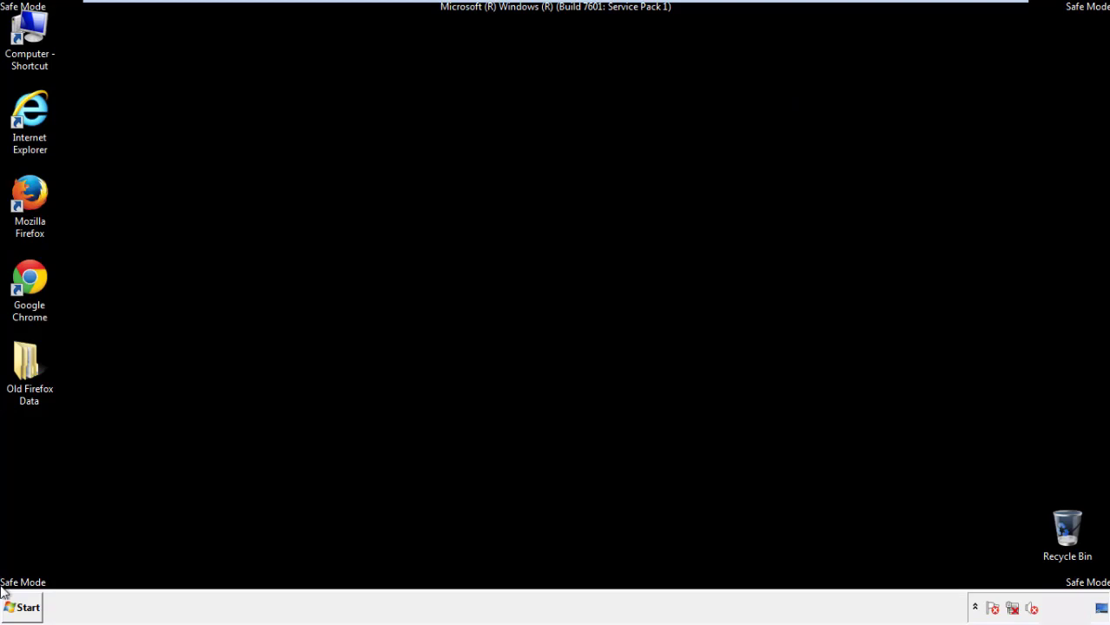
click(26, 276)
double_click(26, 275)
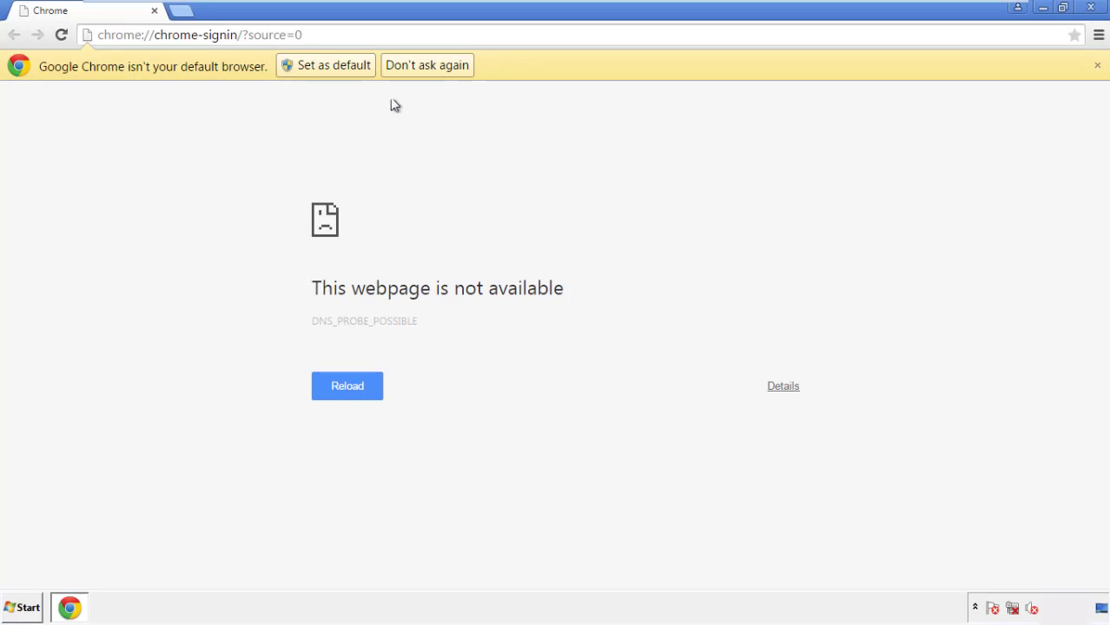
Silence Chrome's default-browser prompt permanently and reach Clear browsing data via Settings History
click(446, 66)
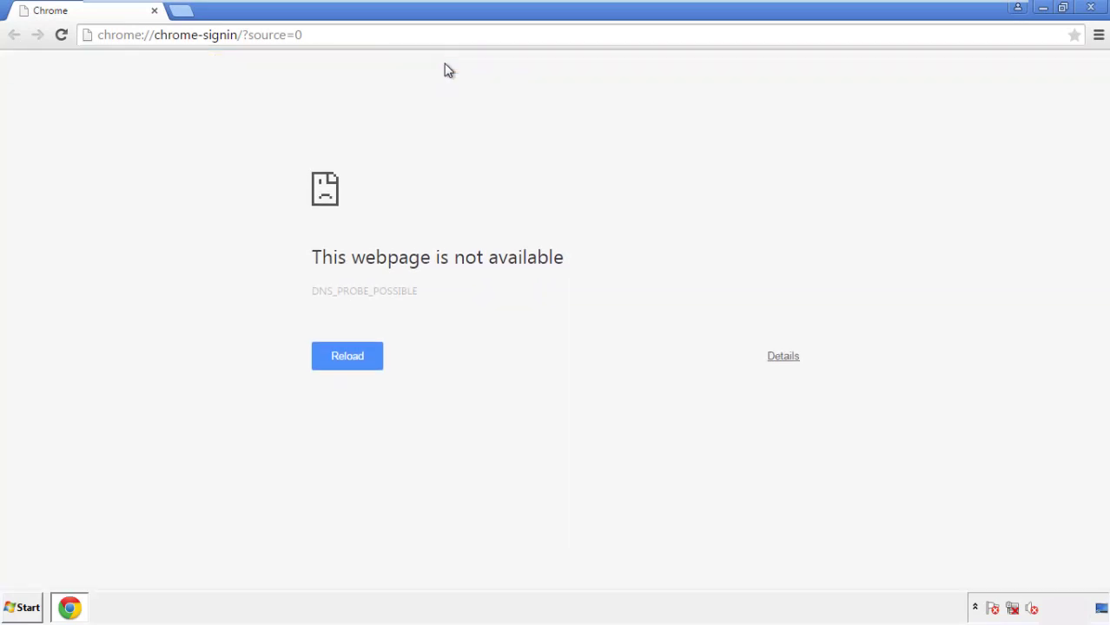
click(1098, 36)
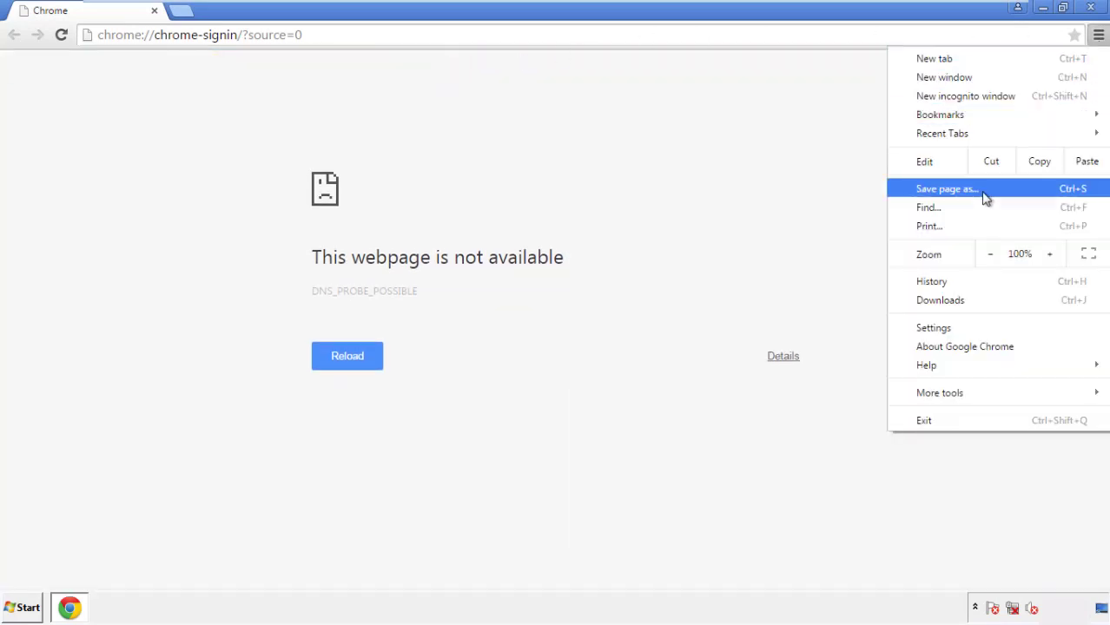
click(937, 327)
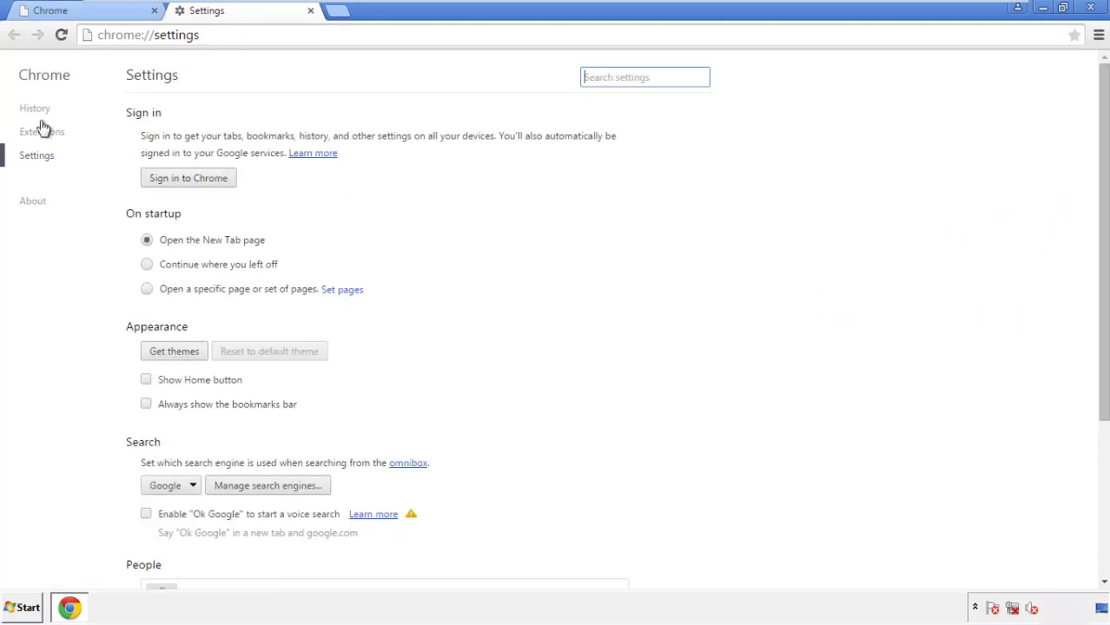
click(39, 111)
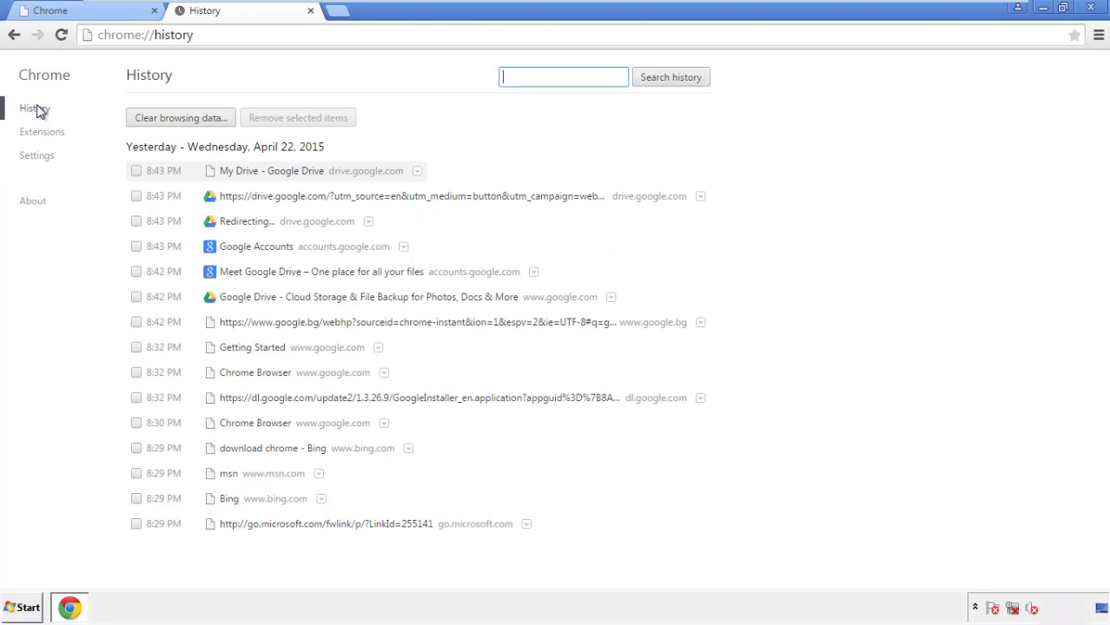
click(167, 121)
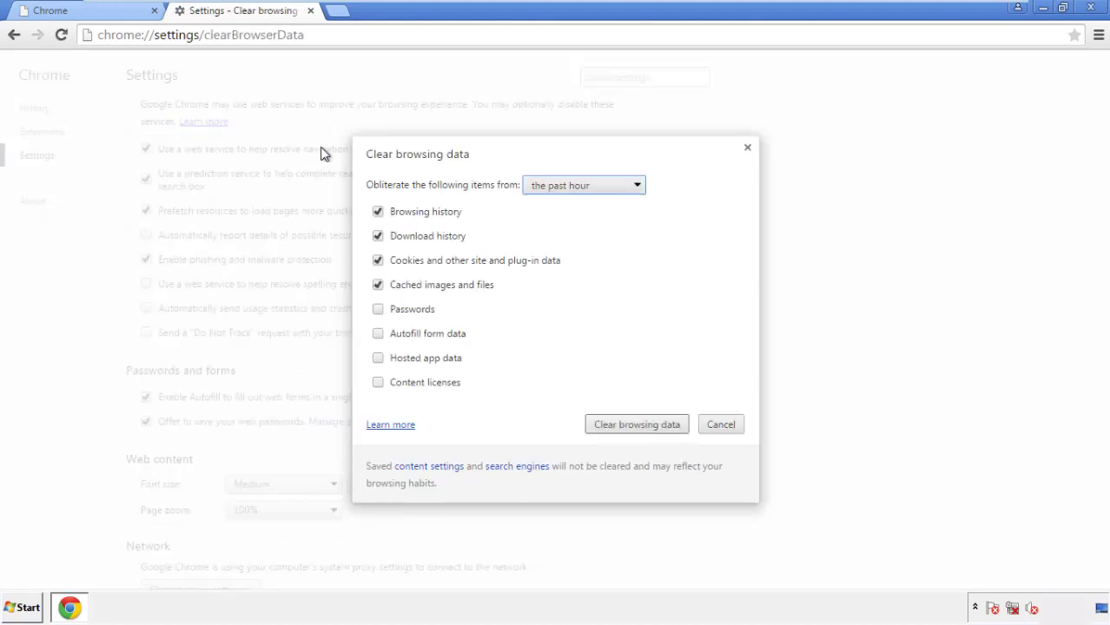
Clear Chrome browsing data from the beginning of time, including autofill form data
click(558, 186)
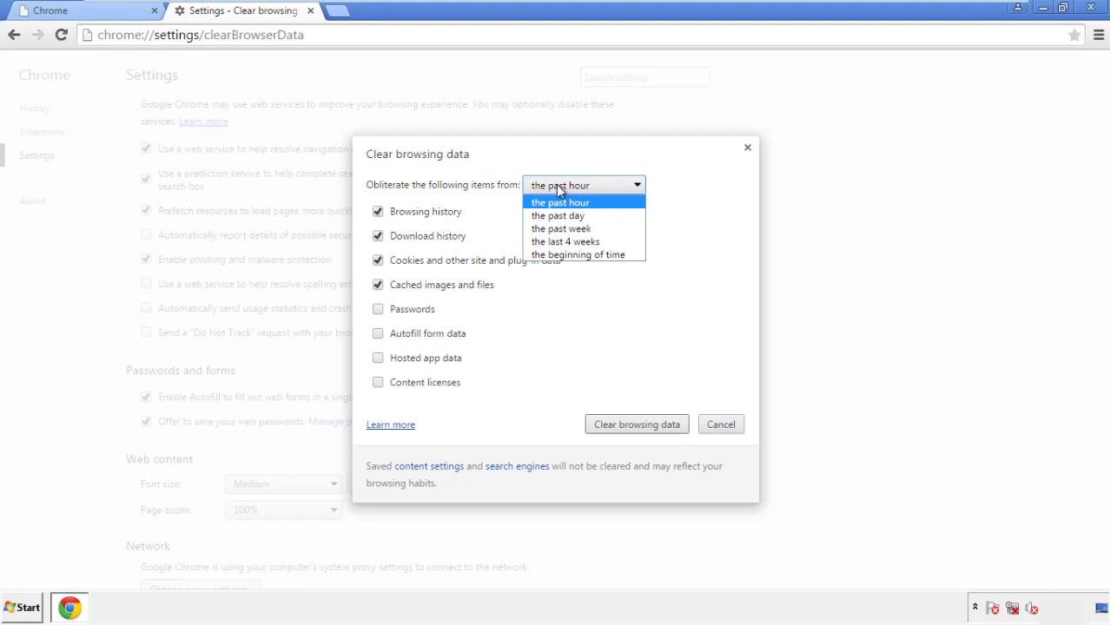
click(556, 255)
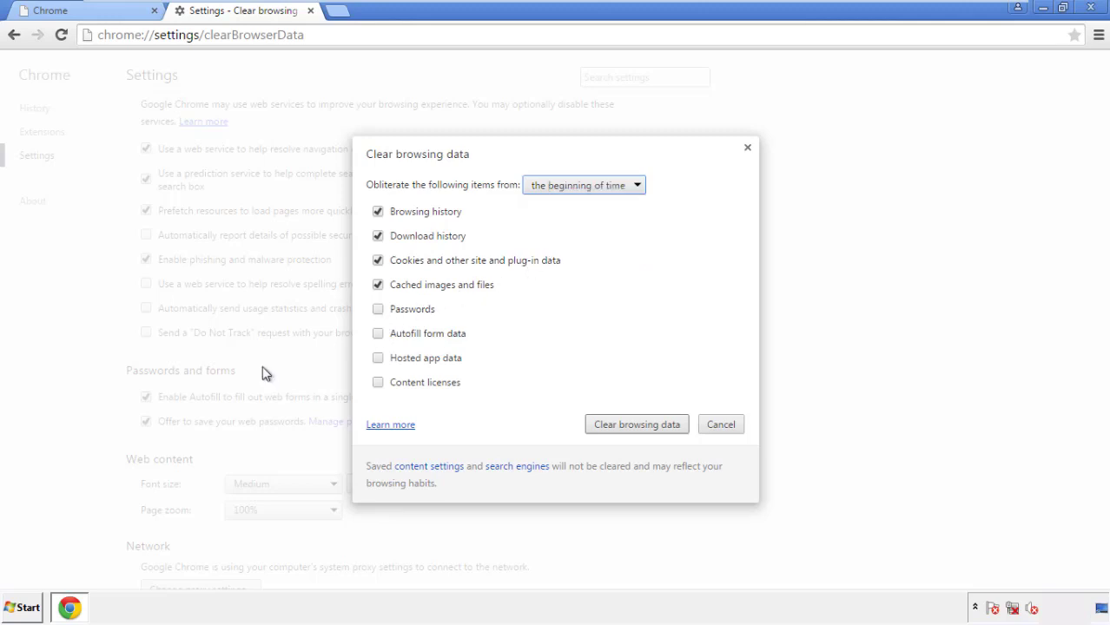
click(379, 335)
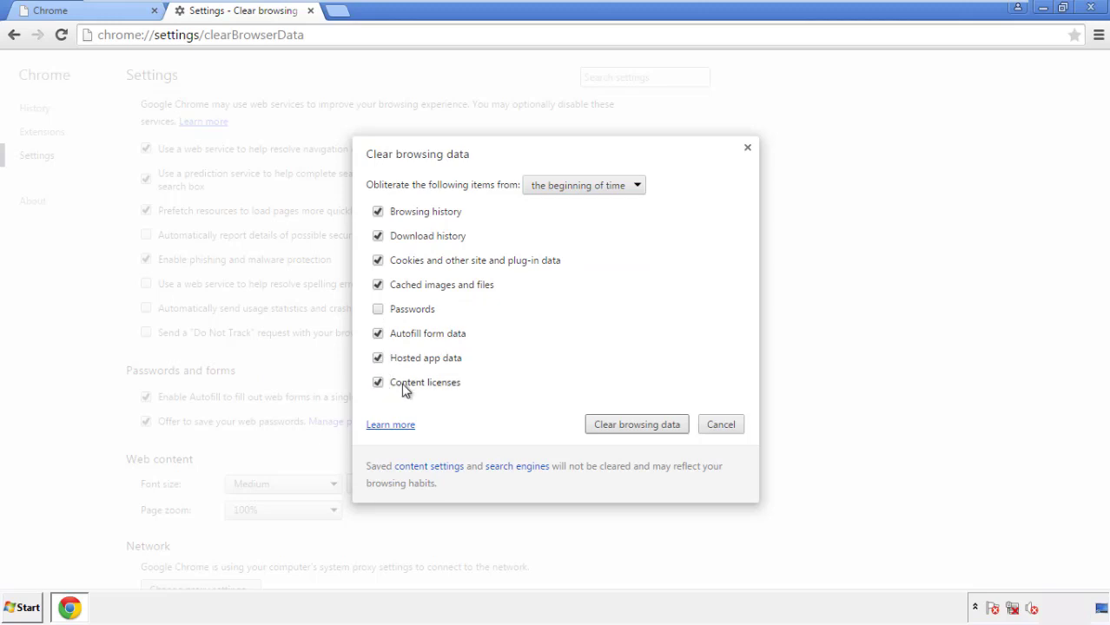
click(624, 427)
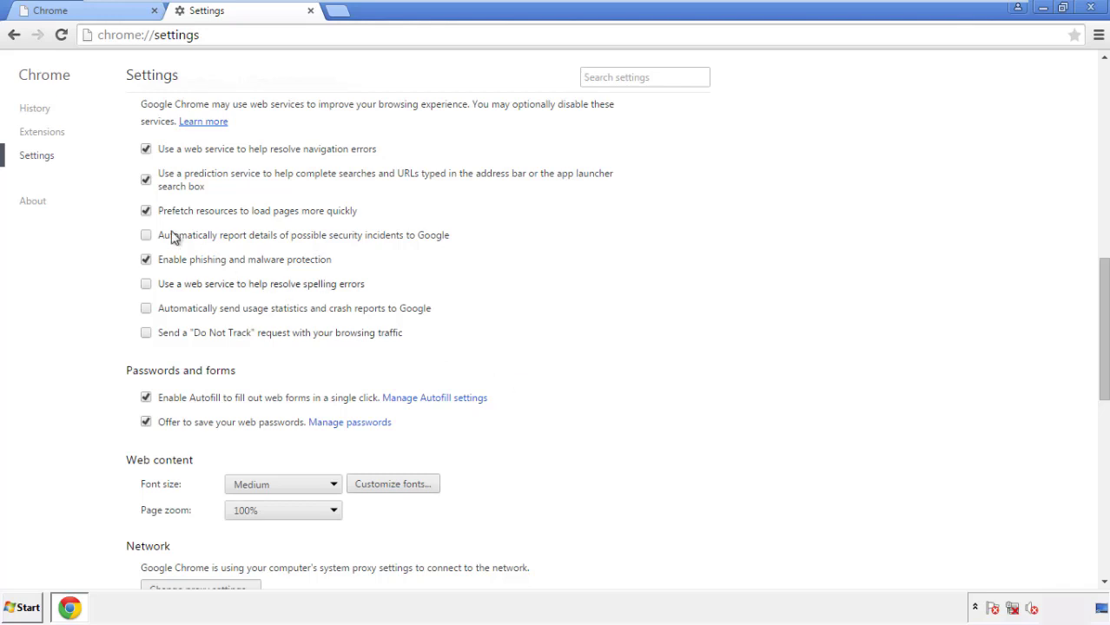
Reset Chrome's settings to their original defaults and close the browser
drag(1103, 276, 1100, 469)
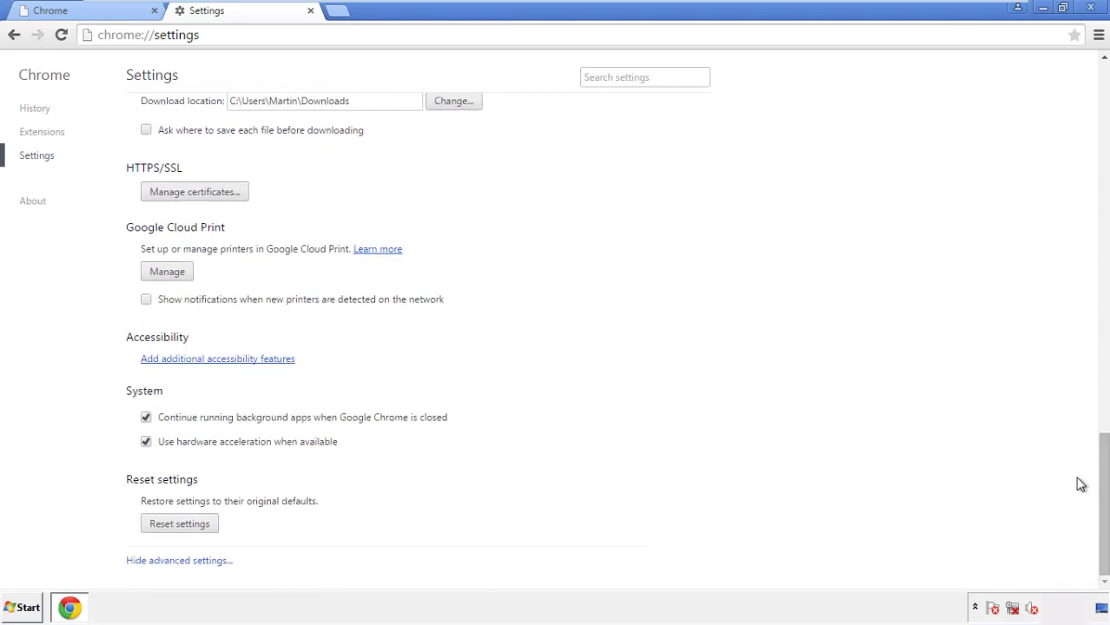
click(208, 529)
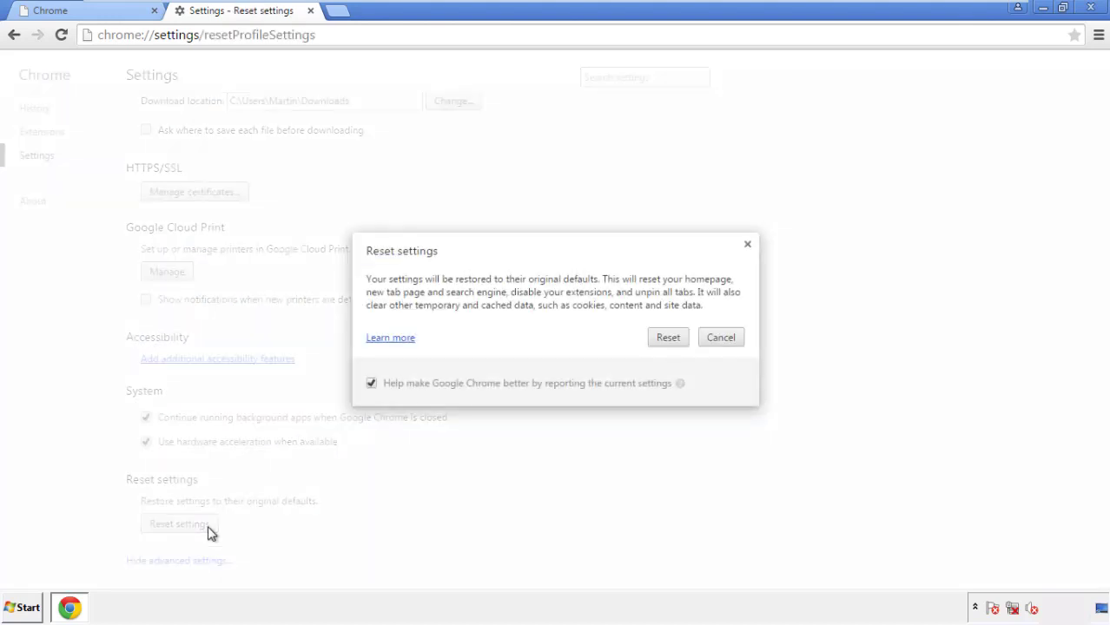
click(669, 339)
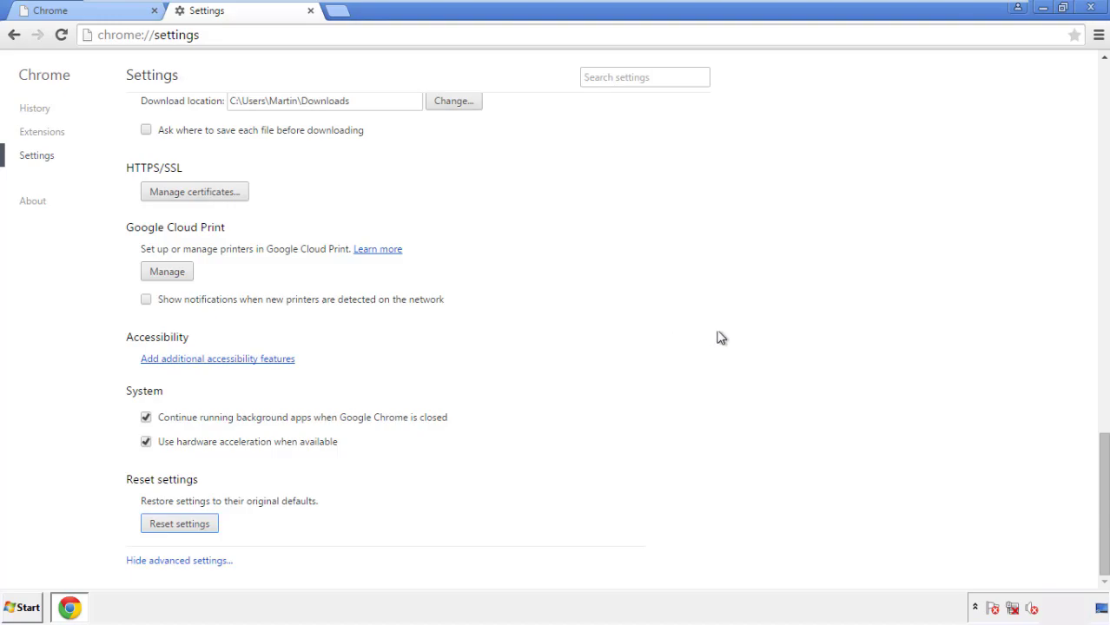
click(1087, 7)
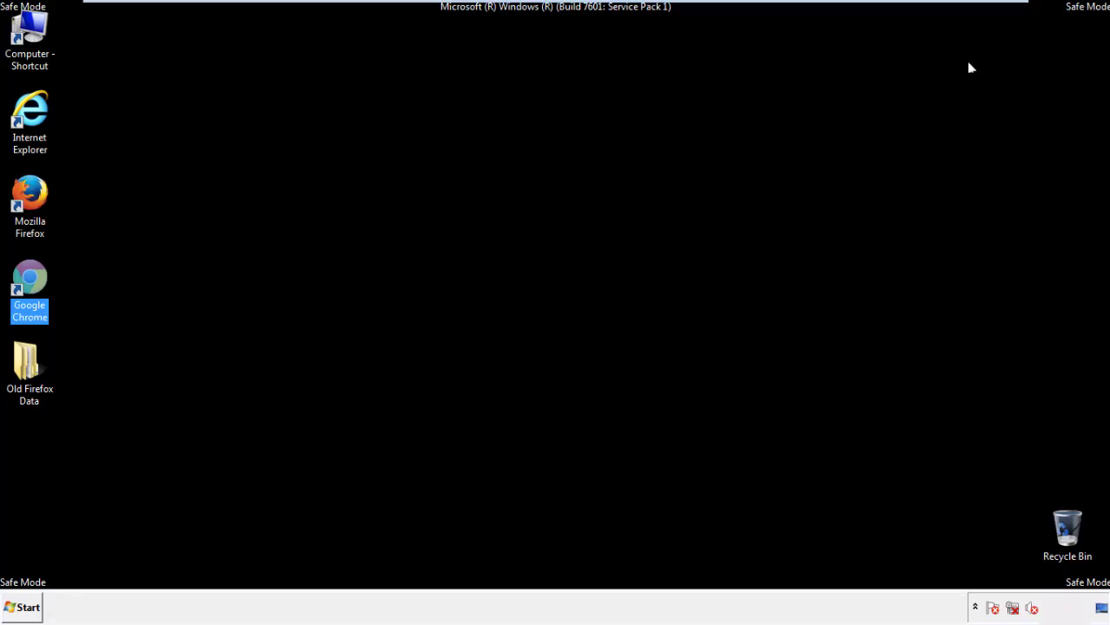
Deselect the Chrome shortcut and launch Mozilla Firefox from the desktop
click(598, 281)
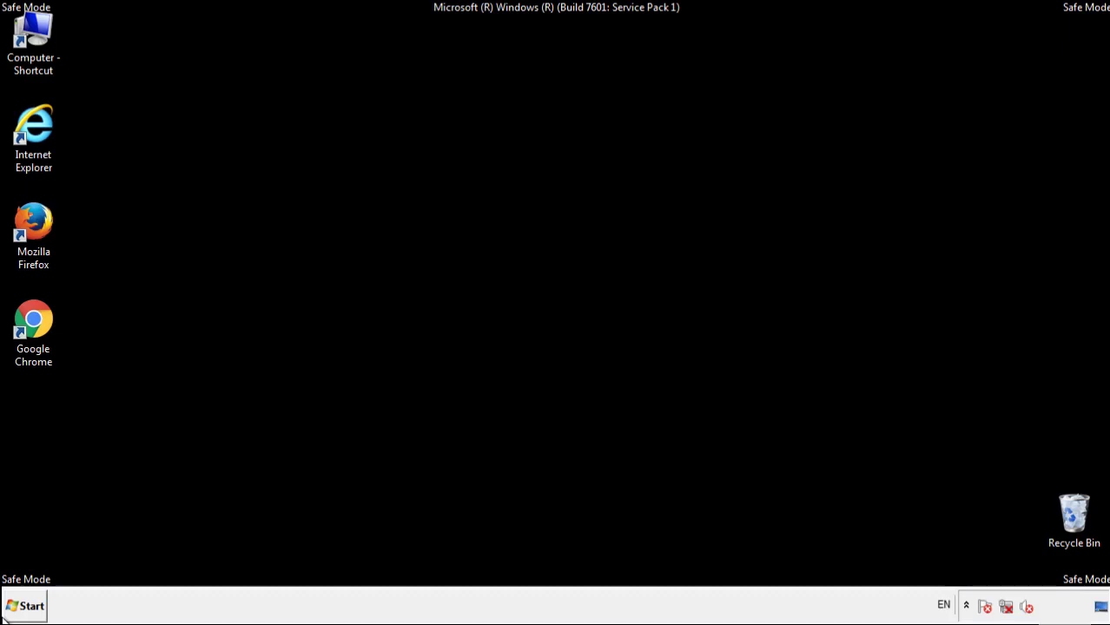
double_click(43, 215)
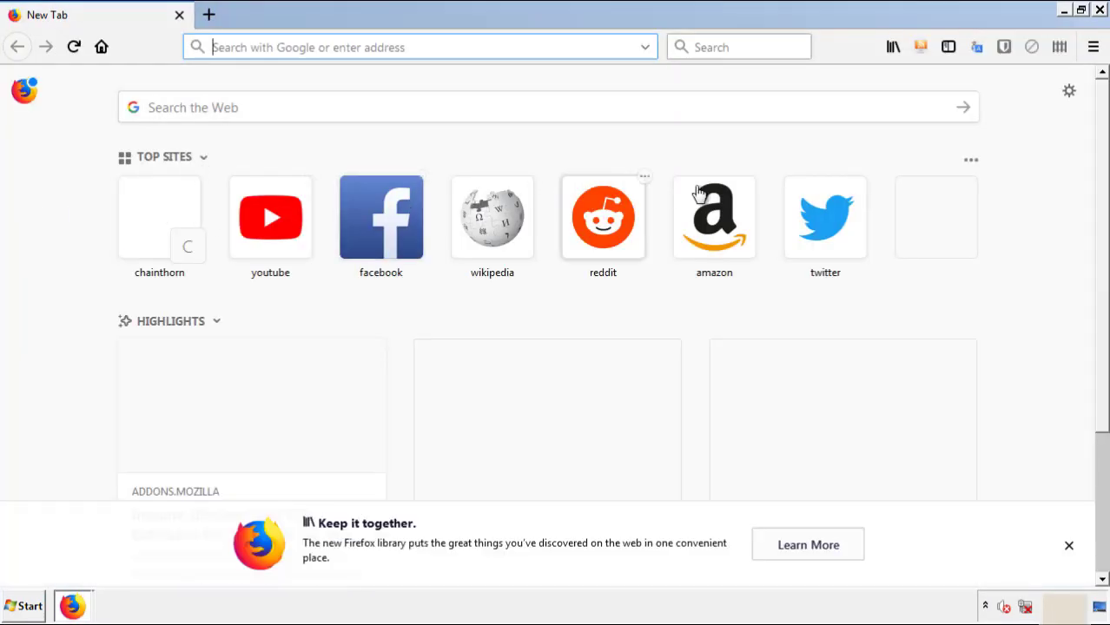
Remove the Search Mine extension in Firefox's Add-ons Manager and close Firefox
click(1093, 47)
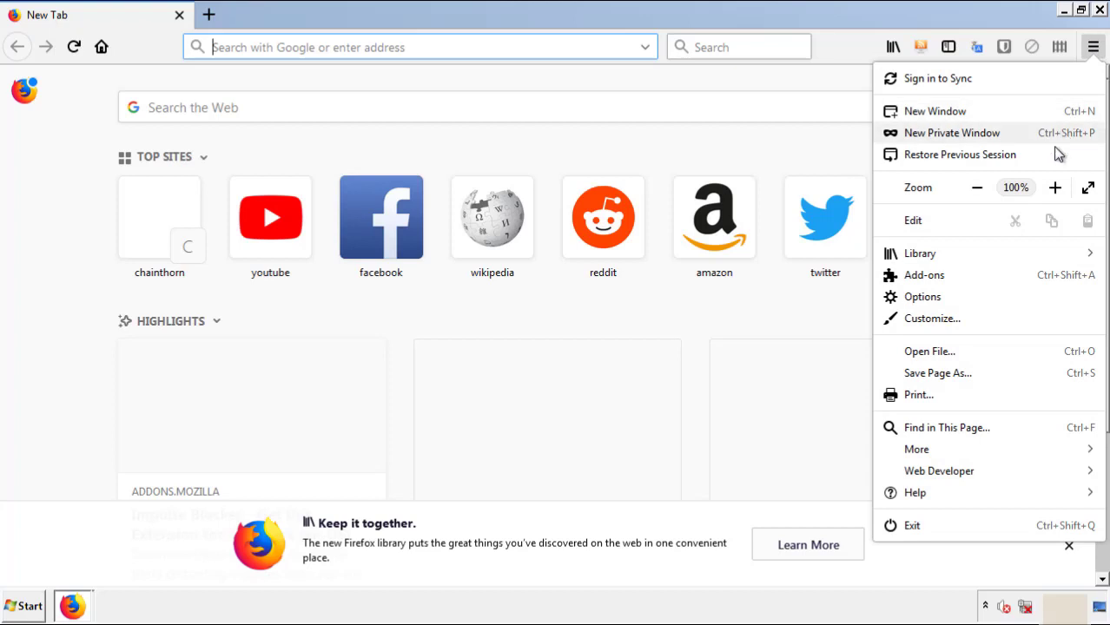
click(924, 275)
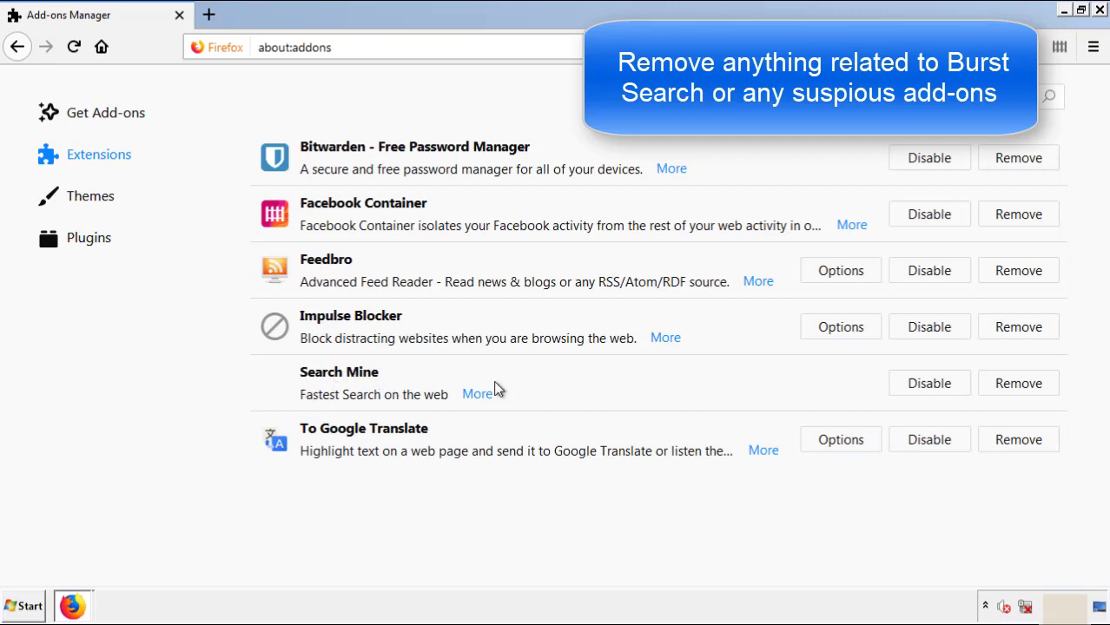
click(1015, 393)
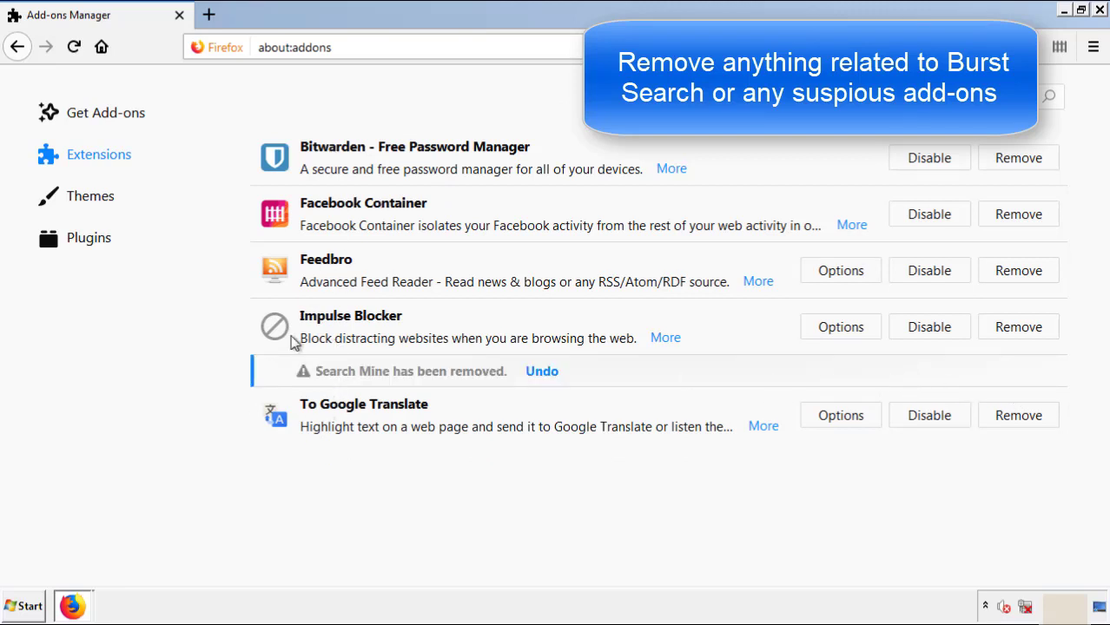
click(1099, 10)
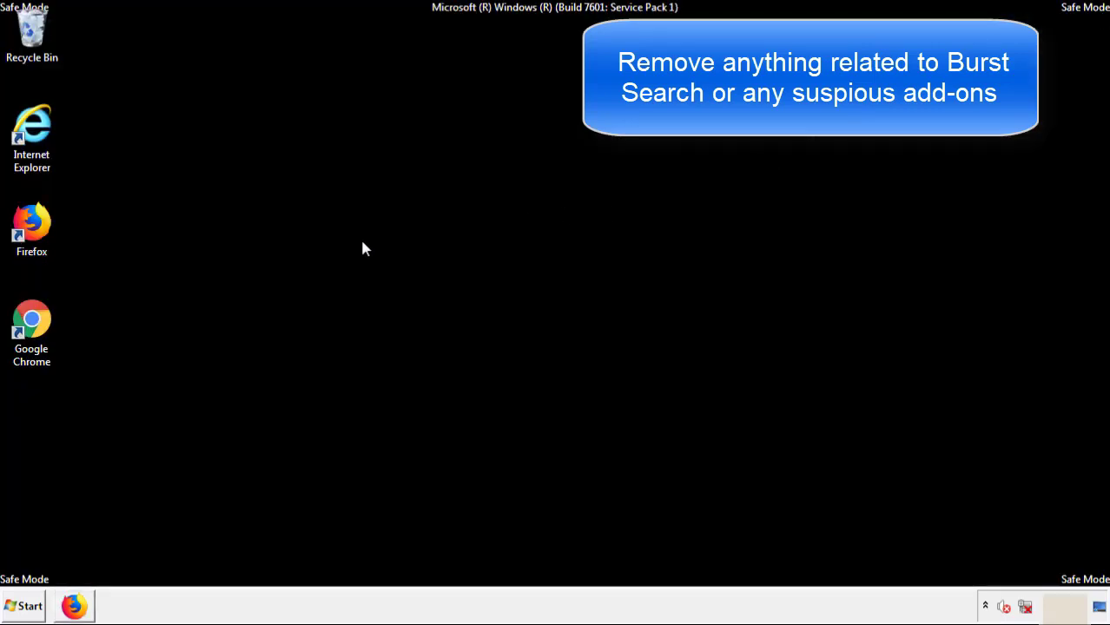
Launch Google Chrome and open its Extensions page via More tools
double_click(31, 340)
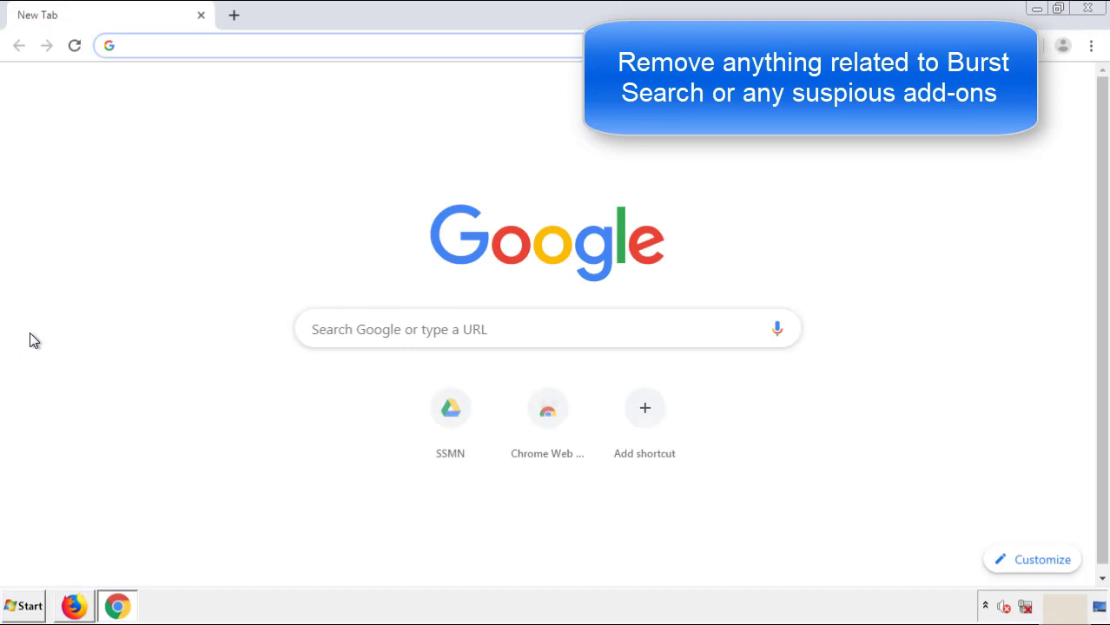
click(1091, 45)
mouse_move(996, 307)
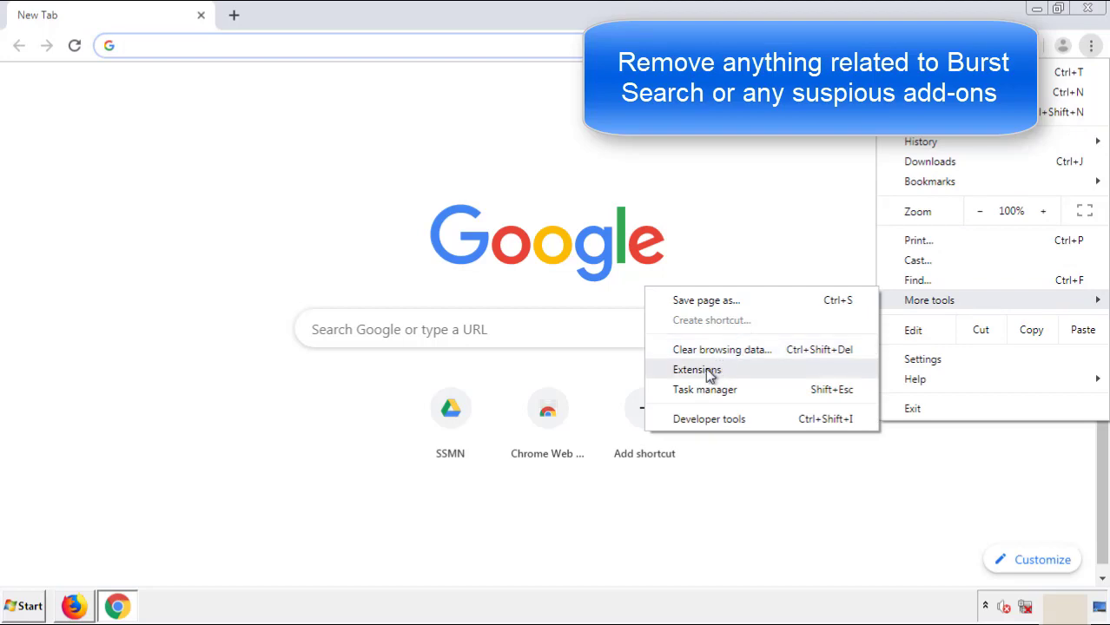
click(705, 369)
scroll(309, 290, down, 10)
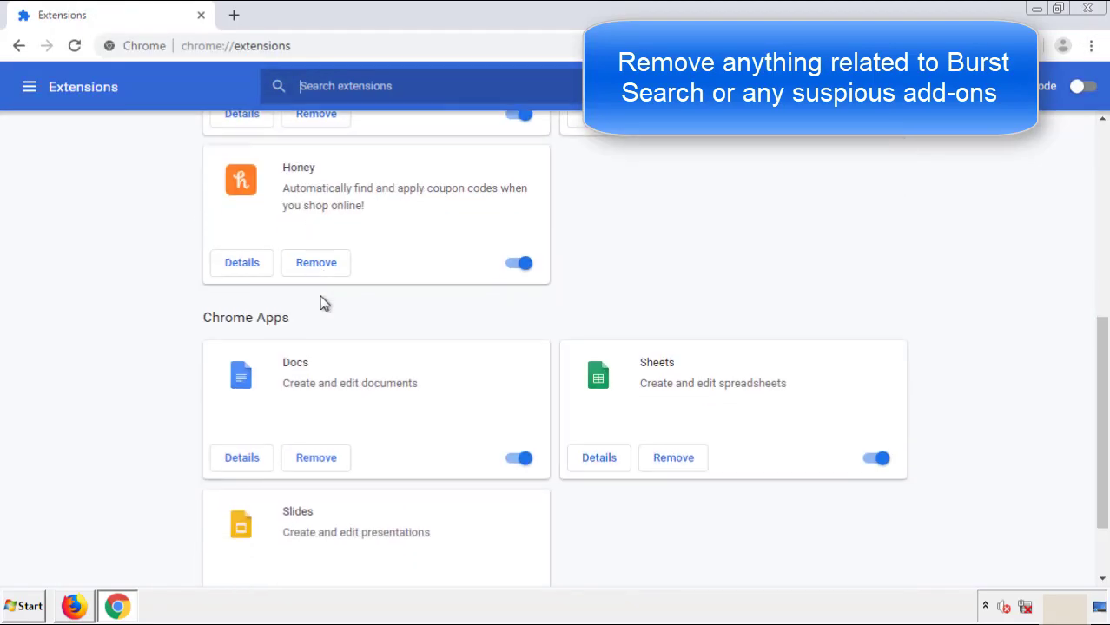
scroll(422, 318, up, 10)
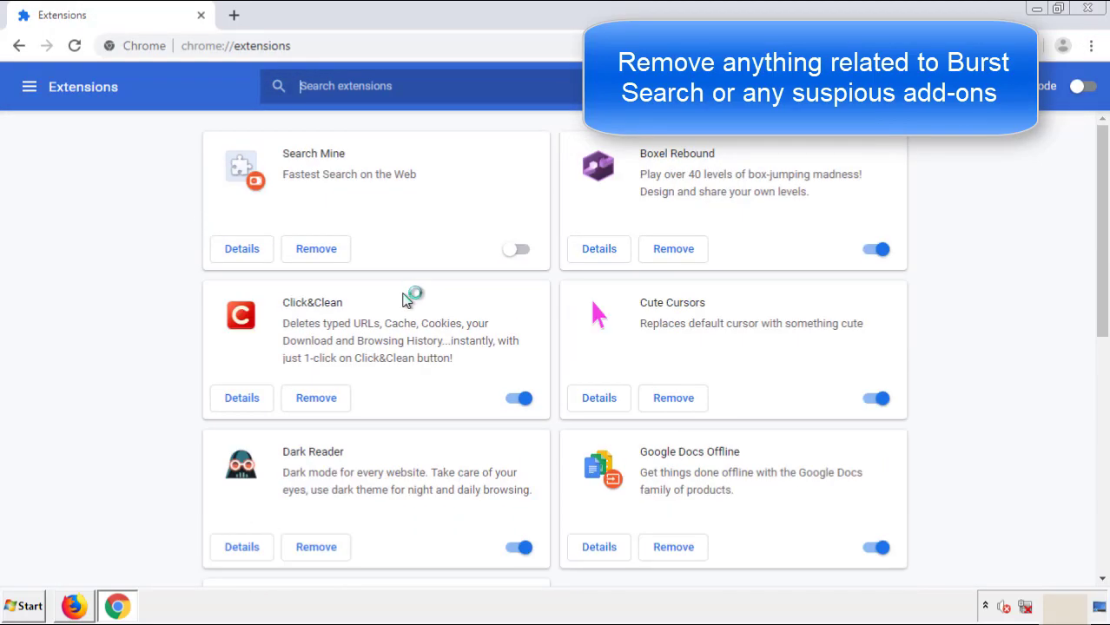
Remove the Search Mine extension, close Chrome, and bring up the Start menu
click(313, 250)
click(624, 150)
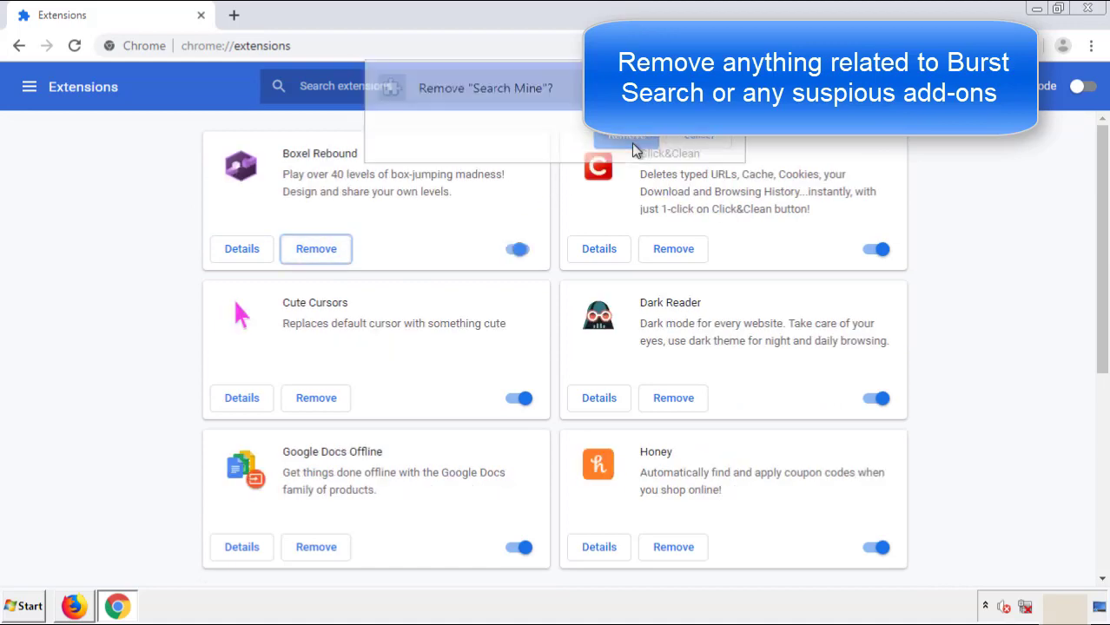
click(1096, 12)
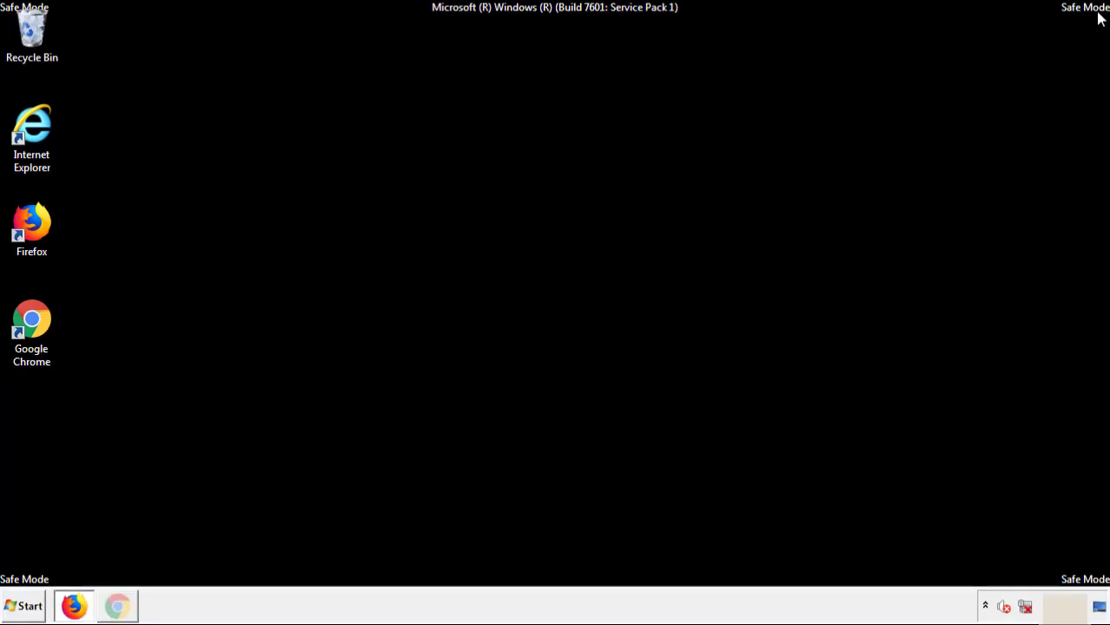
click(28, 610)
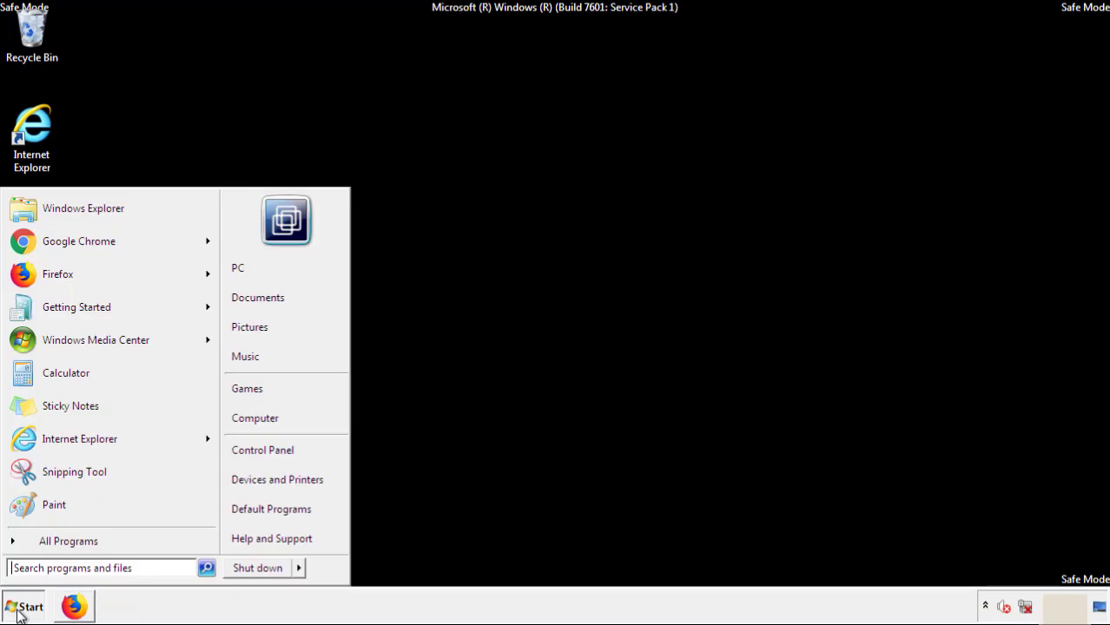